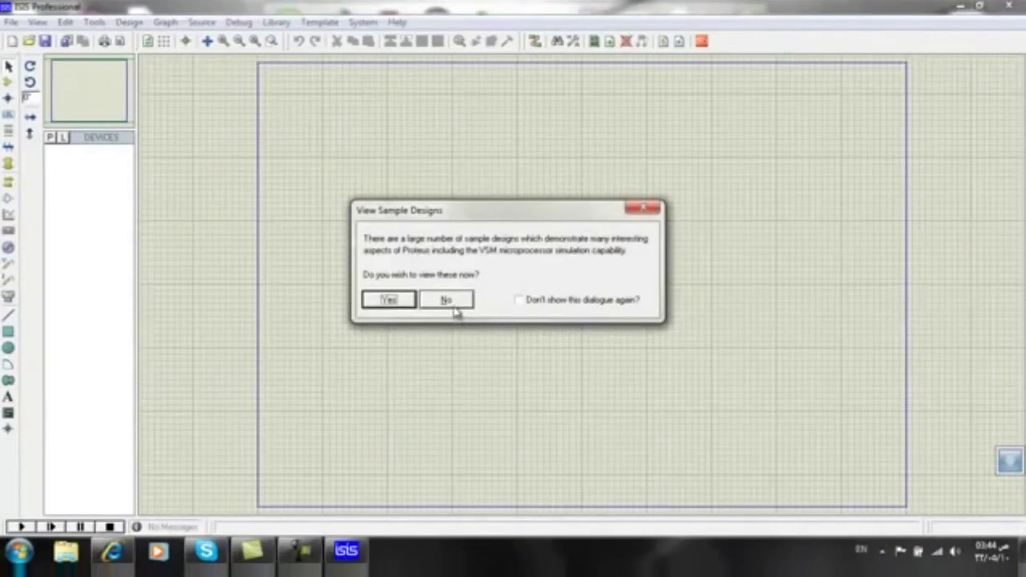
- Dismiss the sample-designs and OpenGL startup prompts, then open the Pick Devices library
left_click(449, 300)
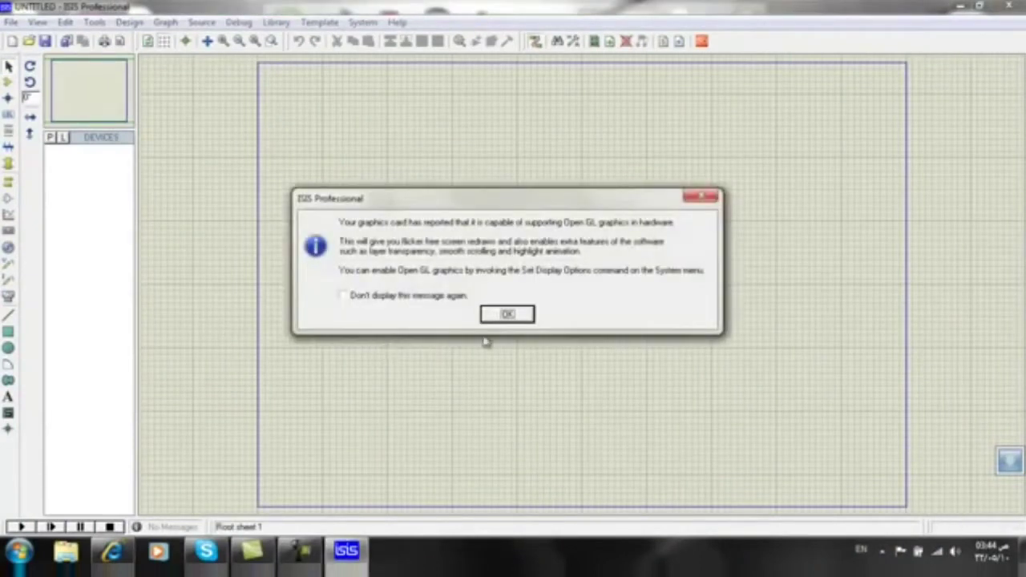
left_click(522, 315)
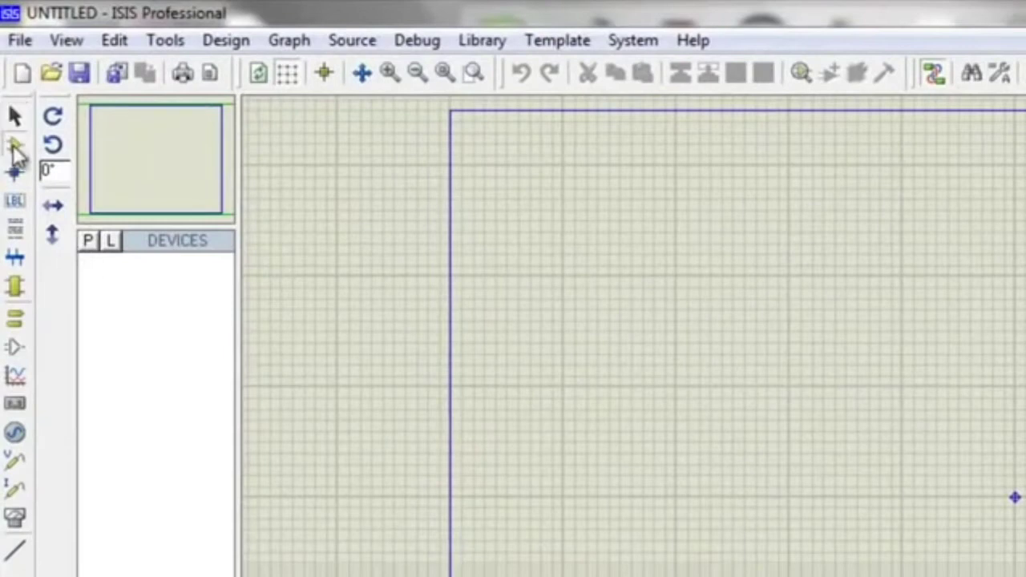
left_click(87, 239)
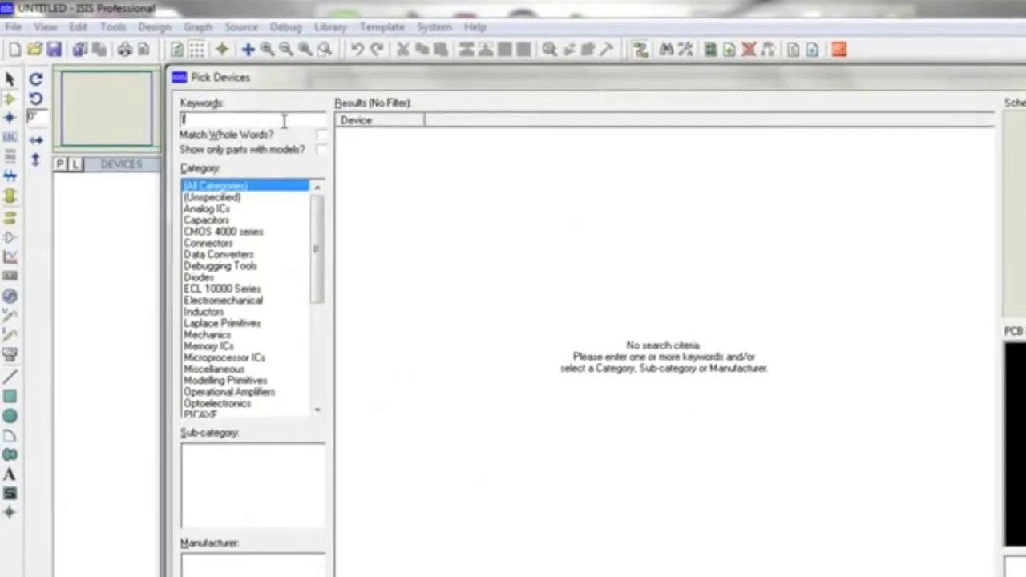
- Search 'lm' and add the LM016L 16x2 LCD to the device list
type("lm0")
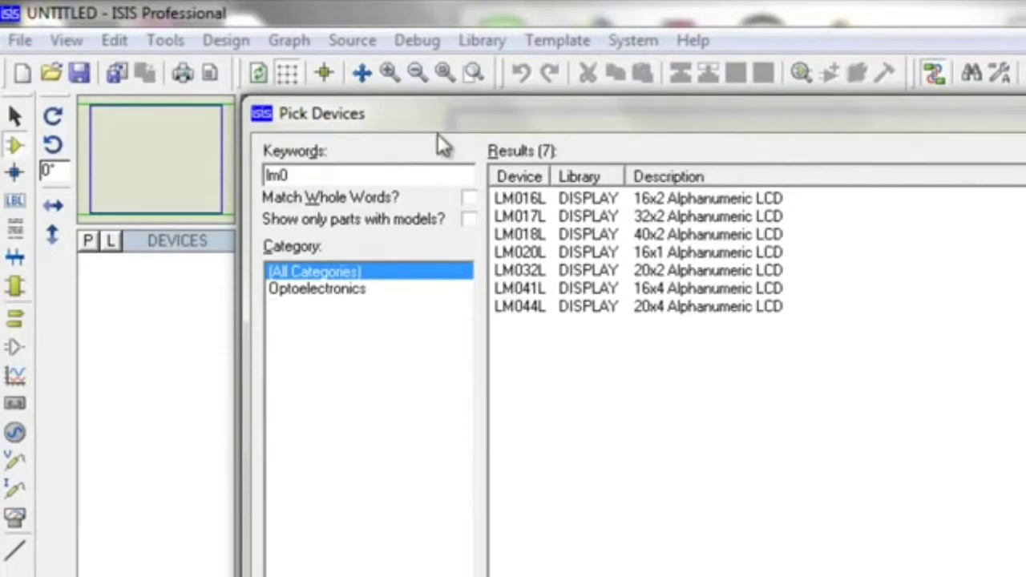
left_click(548, 204)
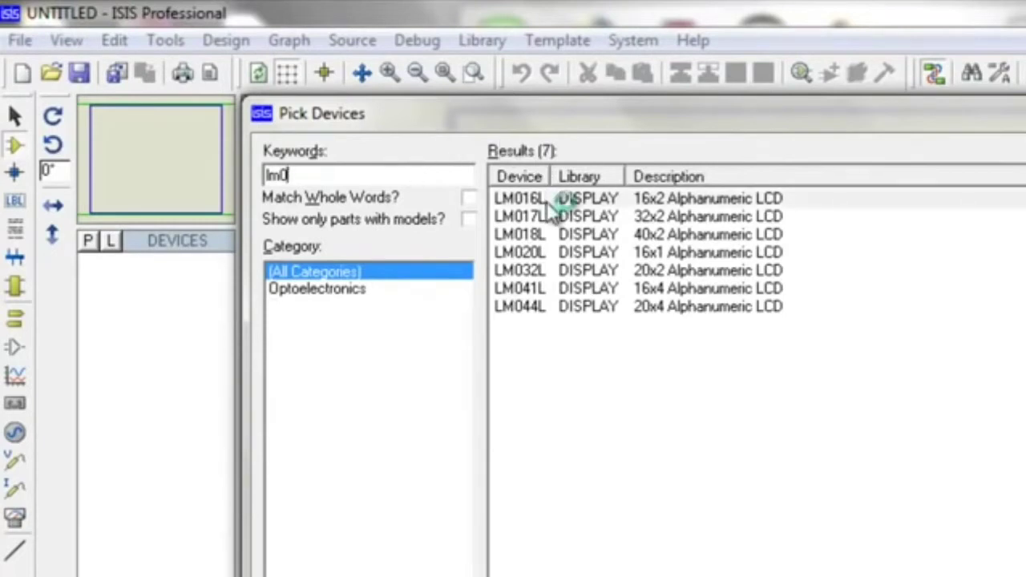
double_click(558, 204)
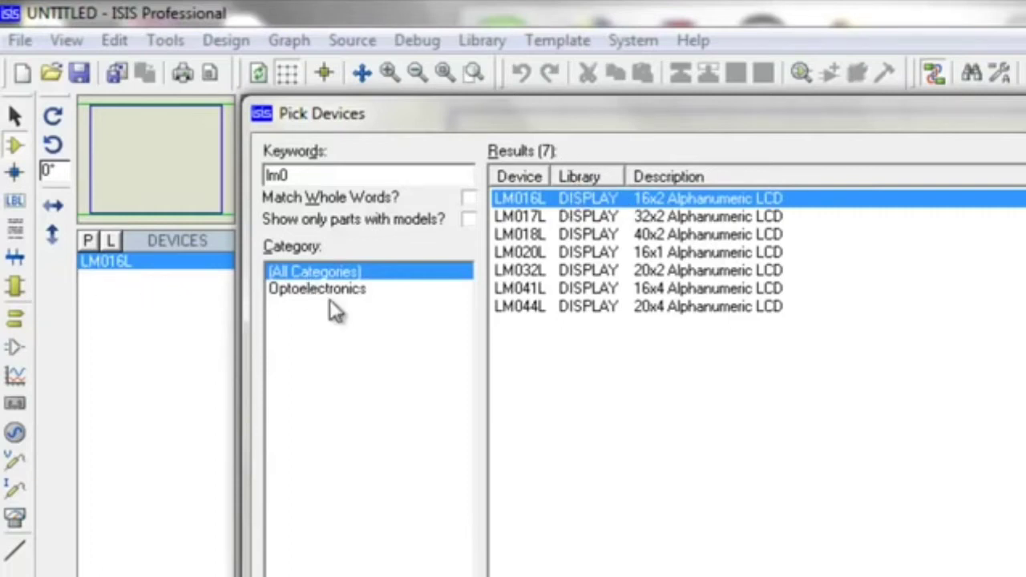
double_click(280, 175)
- Search 'pic16' and add the PIC16F877 microcontroller to the device list
type("p")
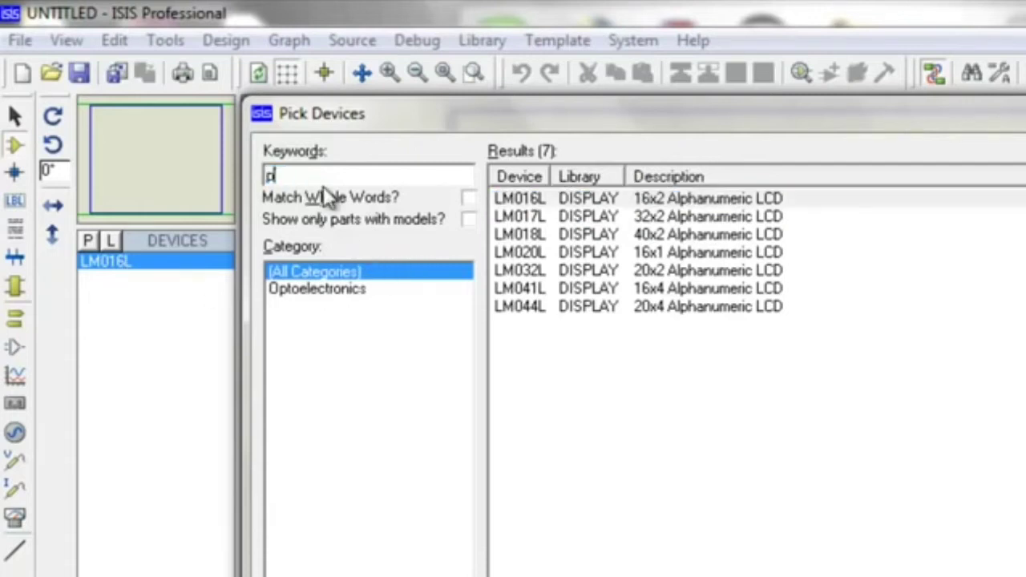
type("ic")
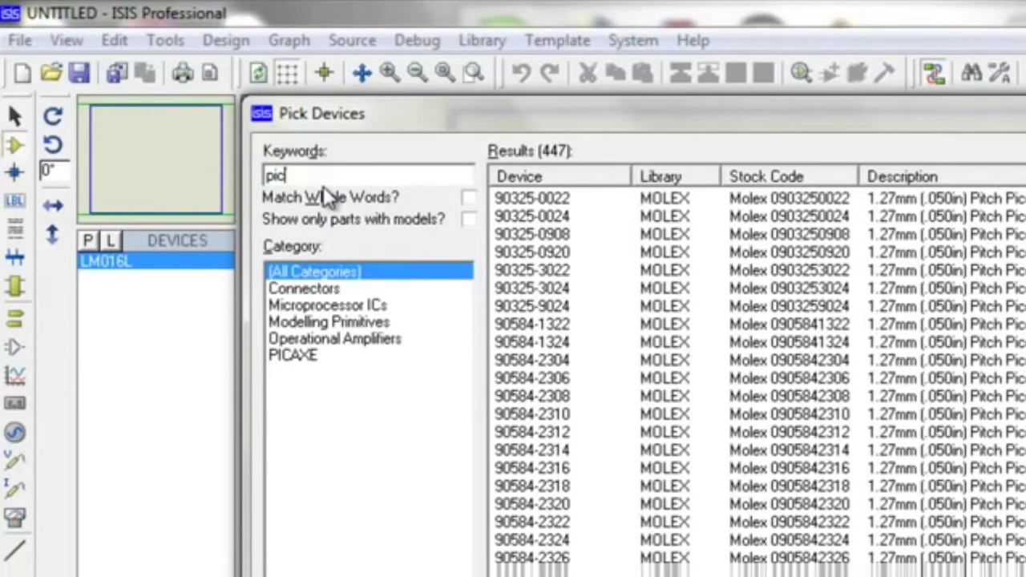
type("16f877")
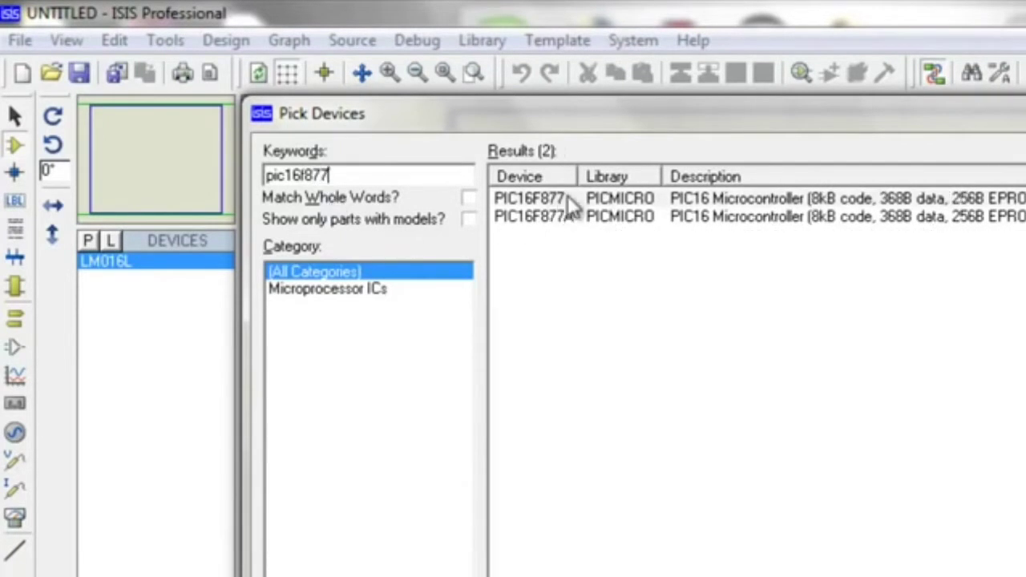
double_click(561, 199)
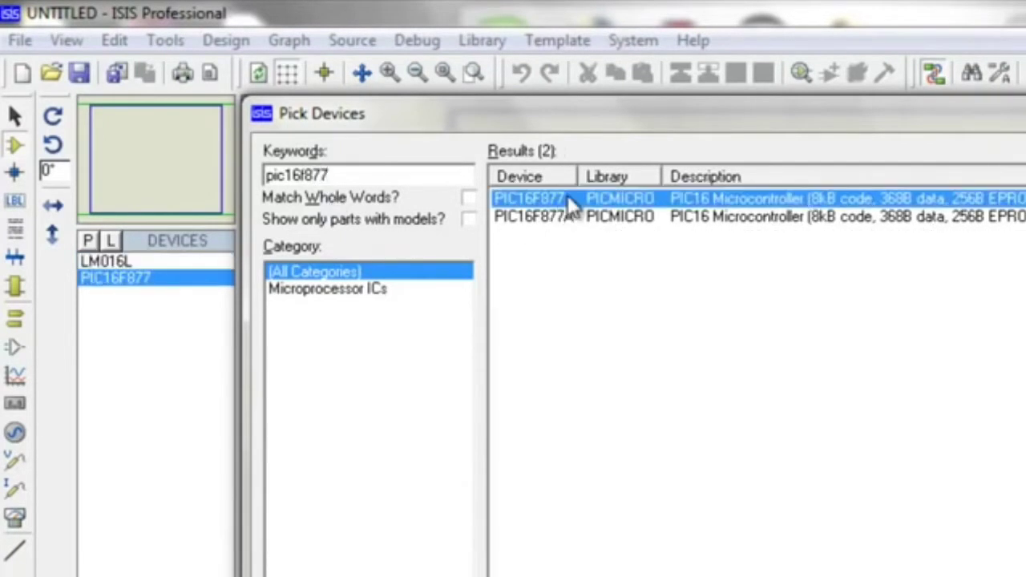
double_click(360, 178)
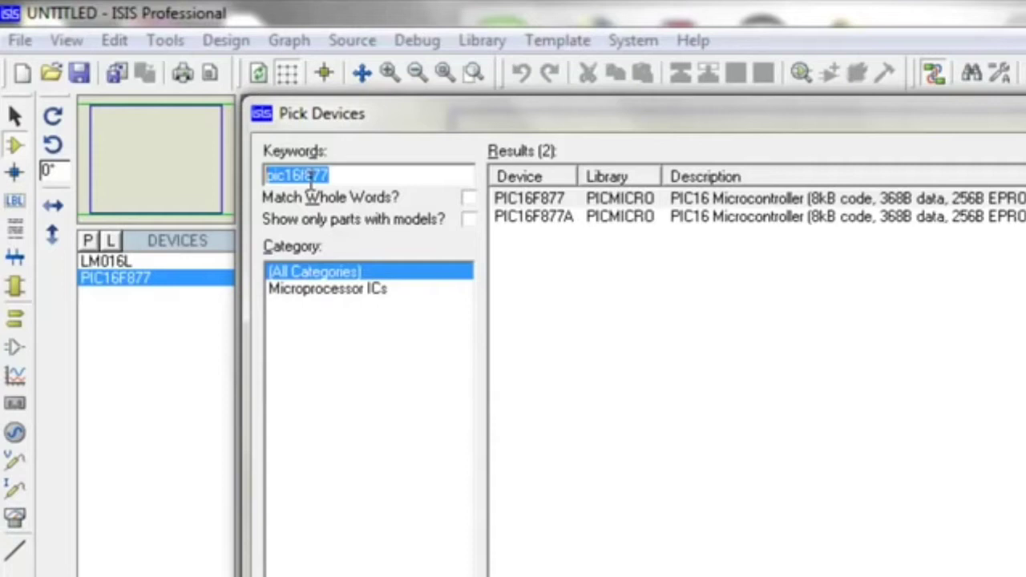
type("po")
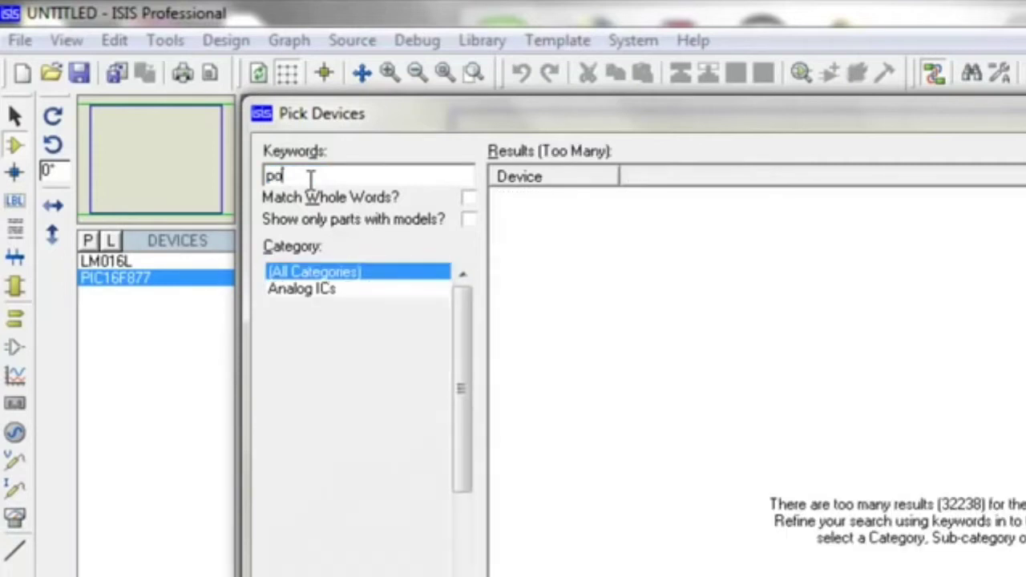
type("t-")
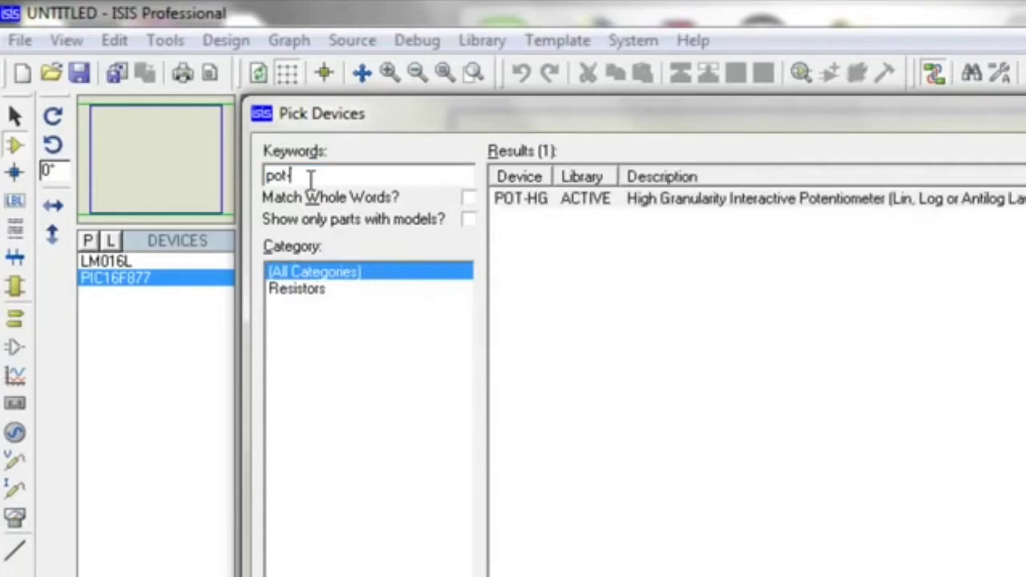
mouse_move(521, 200)
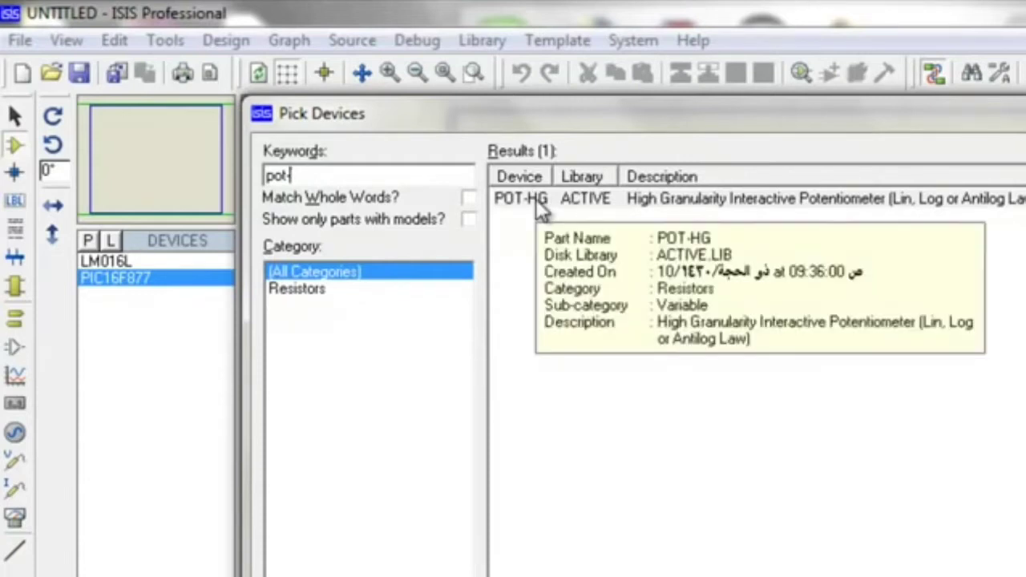
- Add the POT-HG potentiometer and close the device picker
double_click(535, 200)
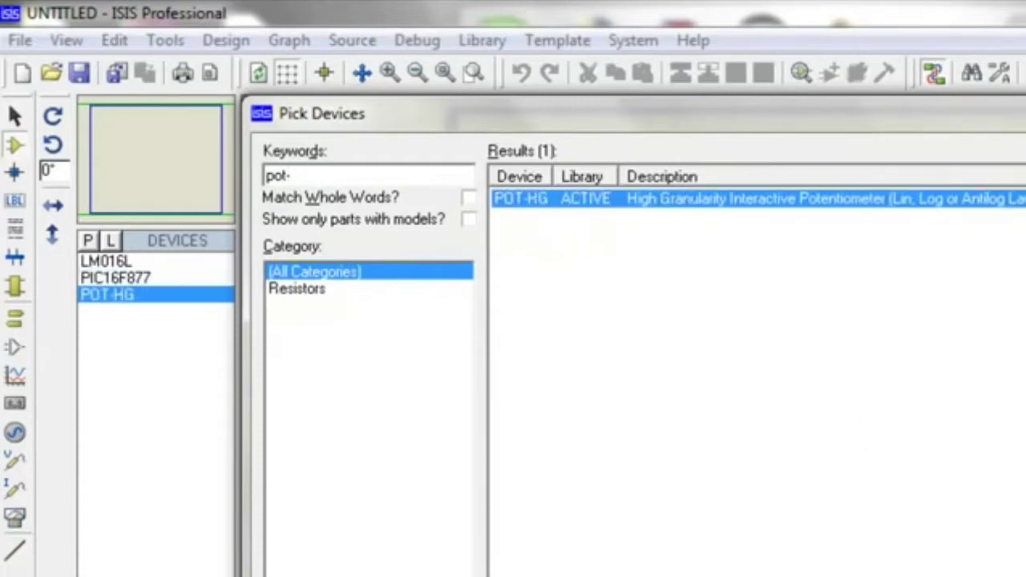
key("Return")
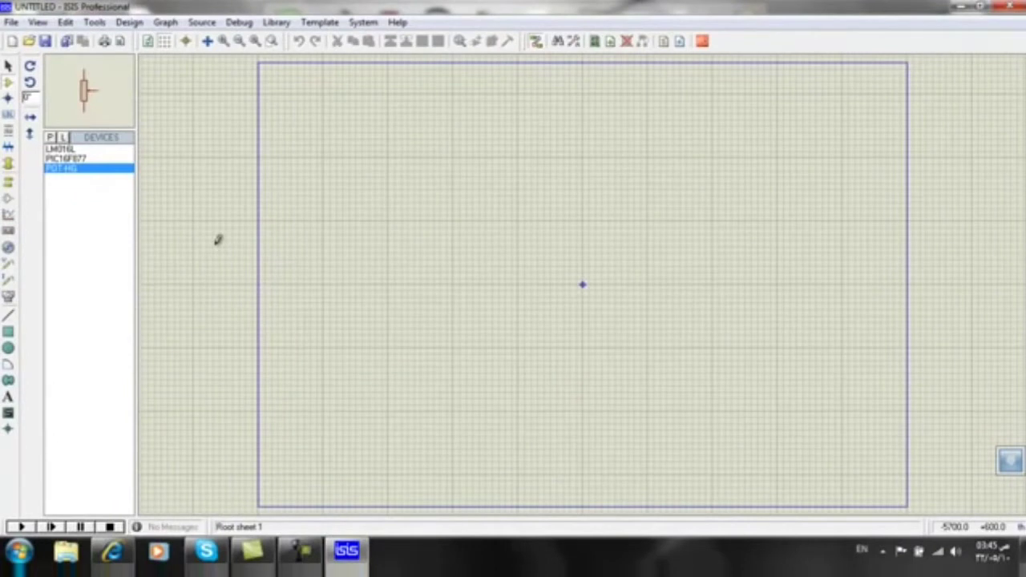
- Place the PIC16F877 as U1 and the LM016L as LCD1 on the sheet
double_click(74, 160)
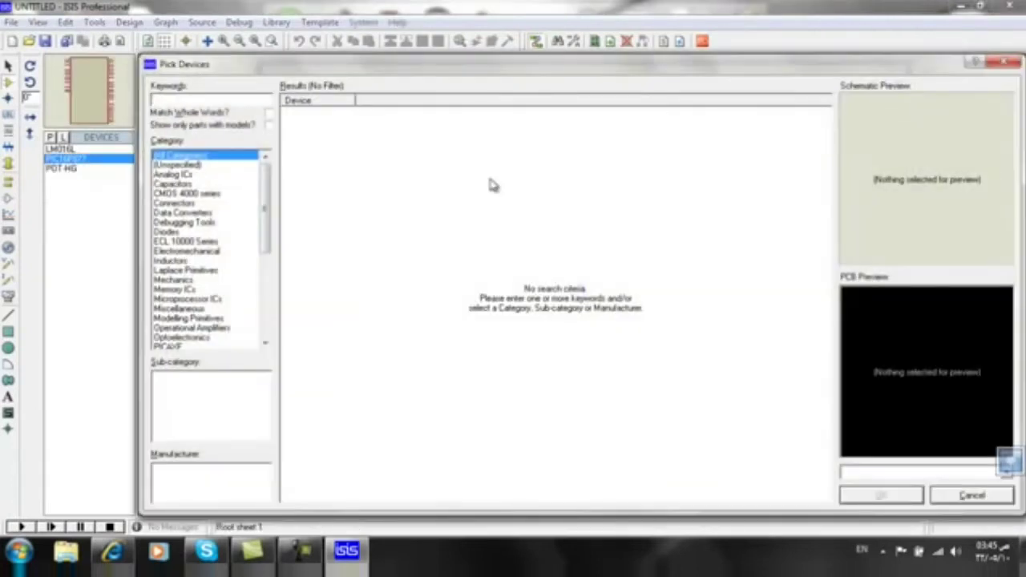
left_click(1003, 62)
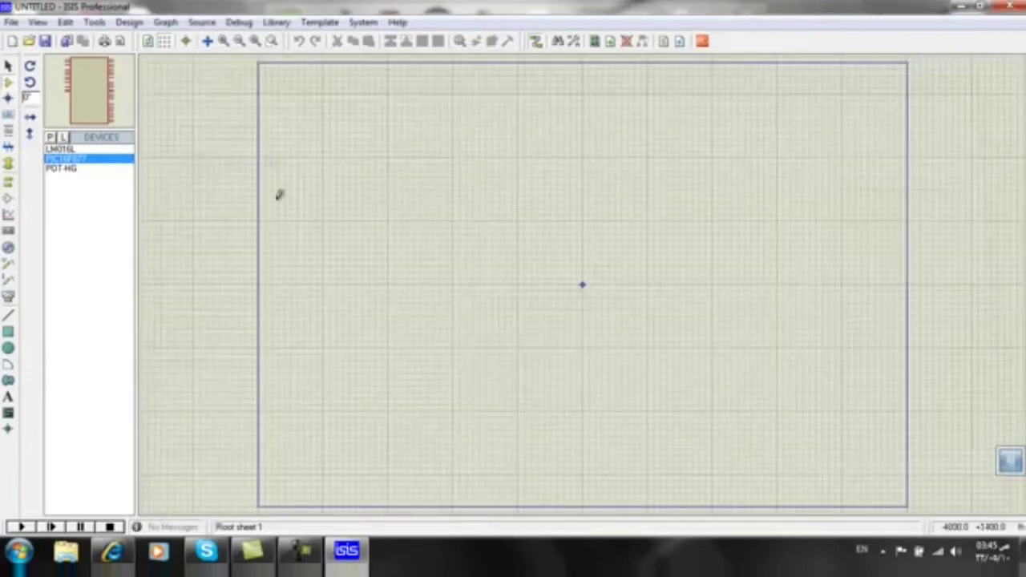
left_click(310, 160)
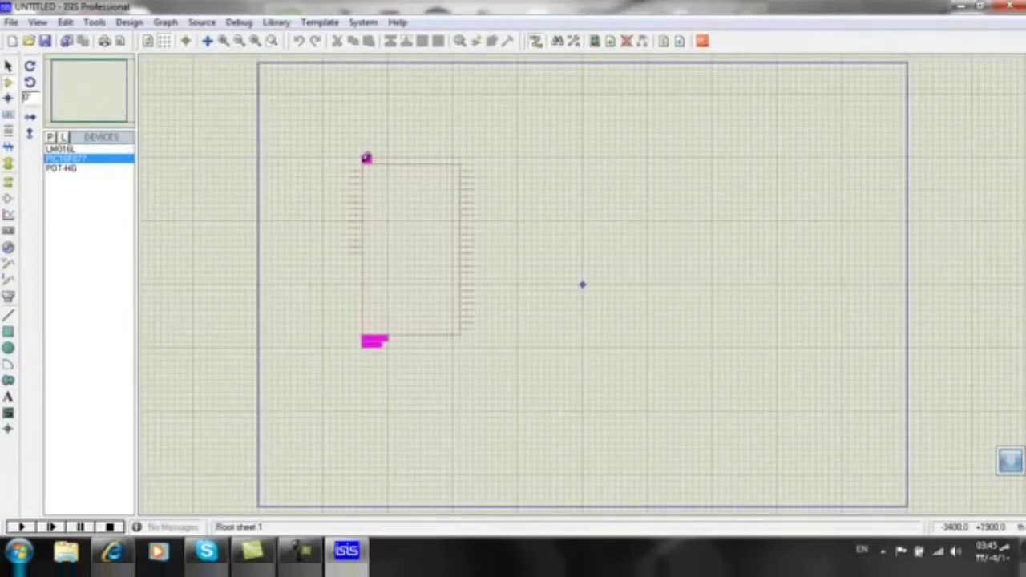
left_click(367, 152)
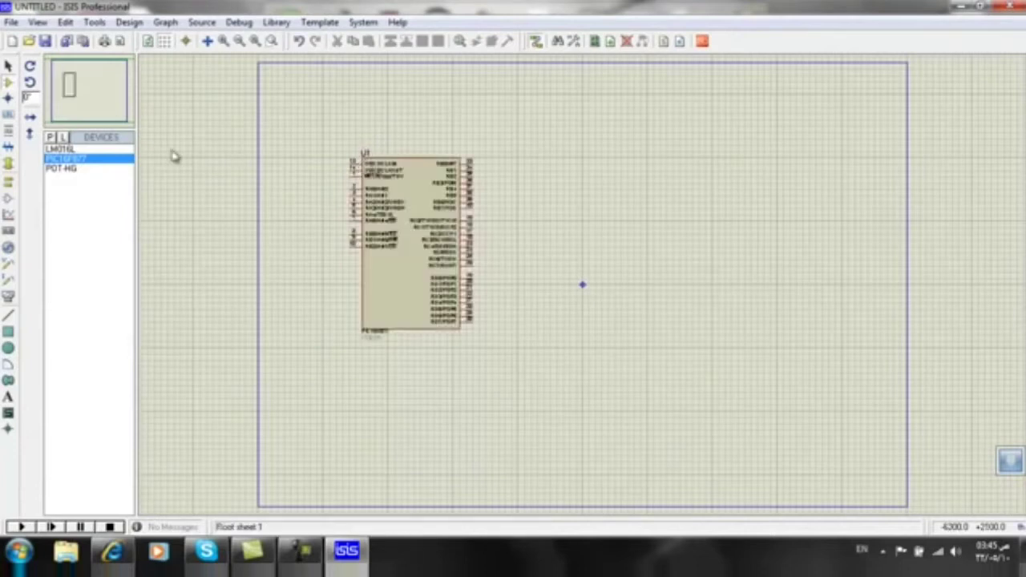
left_click(71, 150)
left_click(602, 149)
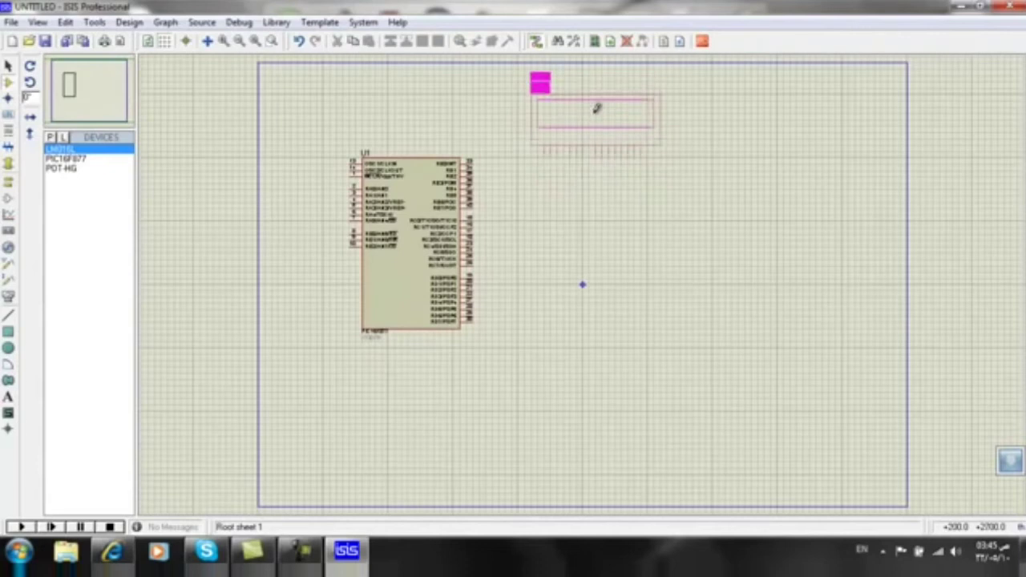
left_click(598, 105)
- Place the POT-HG as RV1 above the PIC and move U1 down and right
left_click(67, 169)
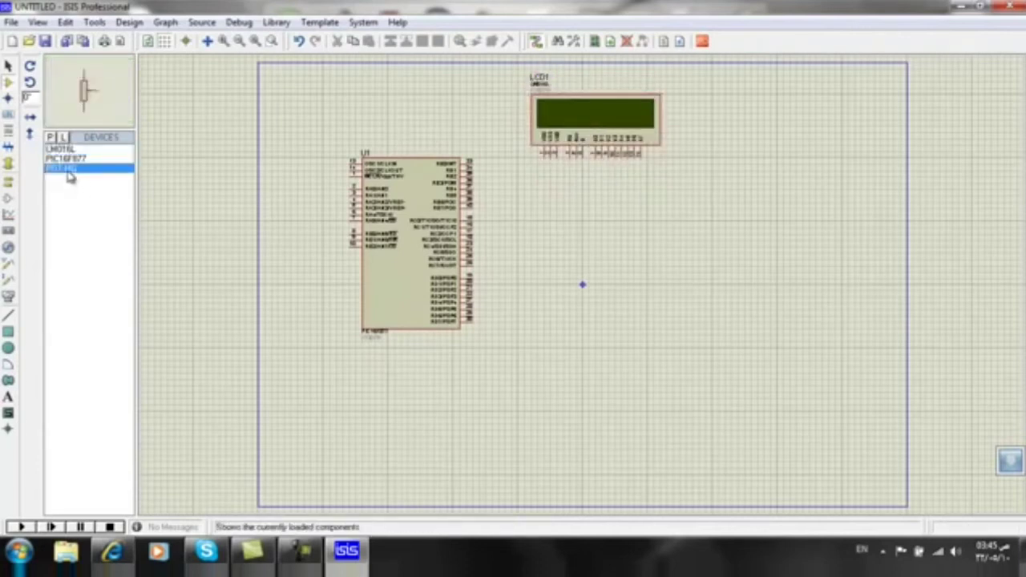
left_click(454, 111)
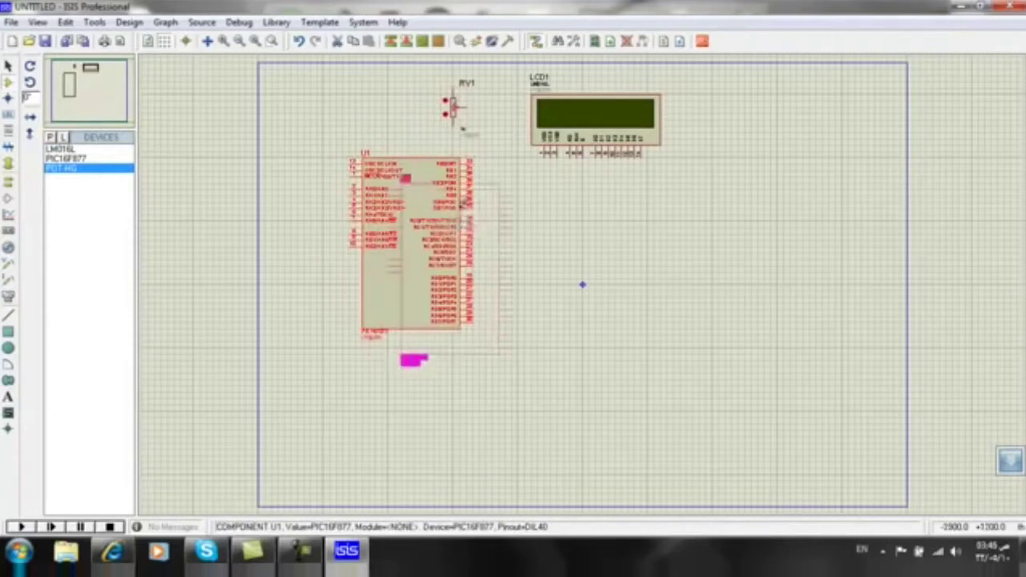
left_click_drag(434, 227, 471, 251)
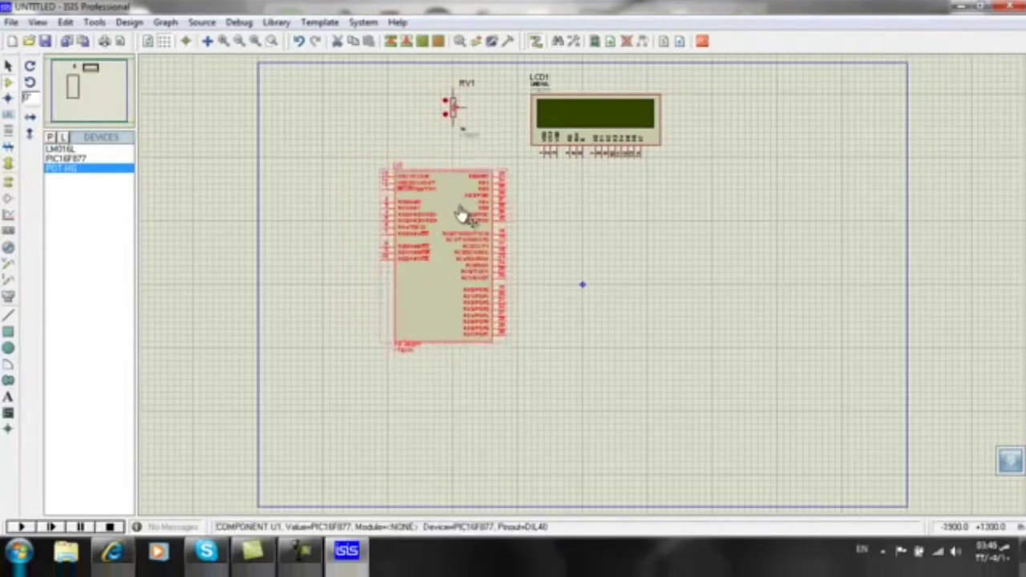
left_click_drag(464, 229, 457, 235)
left_click(359, 192)
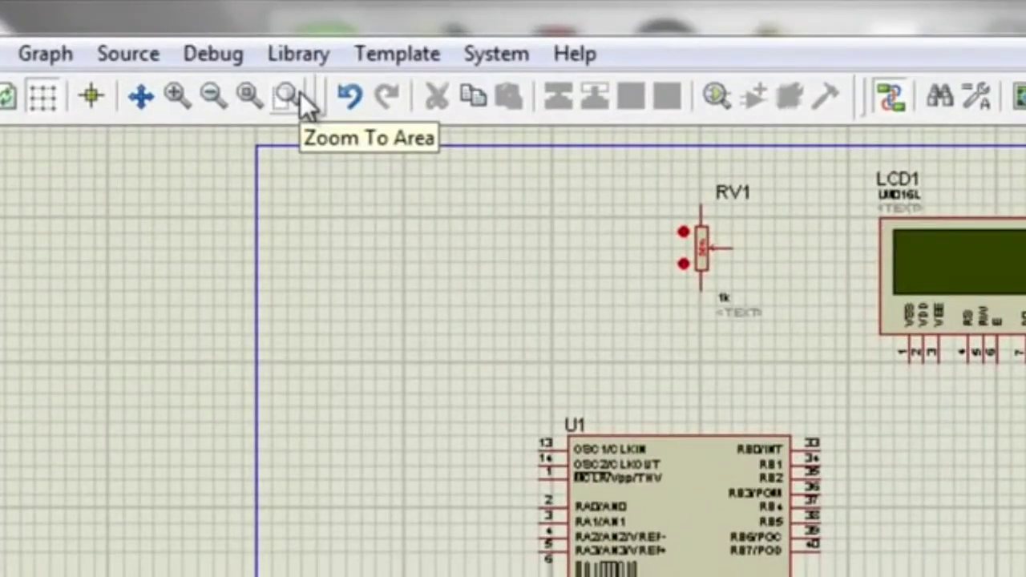
- Zoom in twice onto RV1, LCD1 and U1, and set RV1's wiper to its top end
left_click(300, 94)
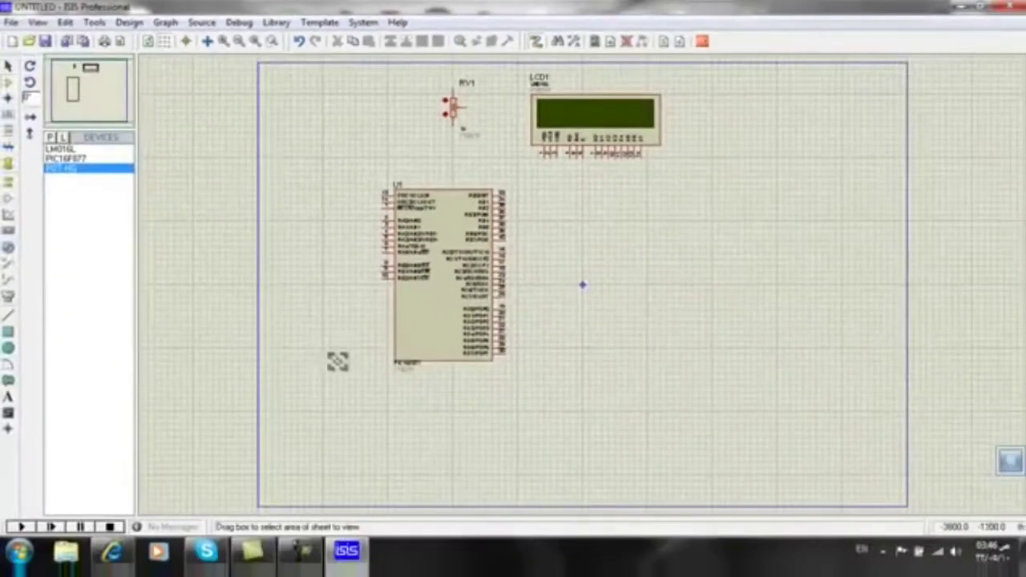
left_click_drag(335, 358, 669, 80)
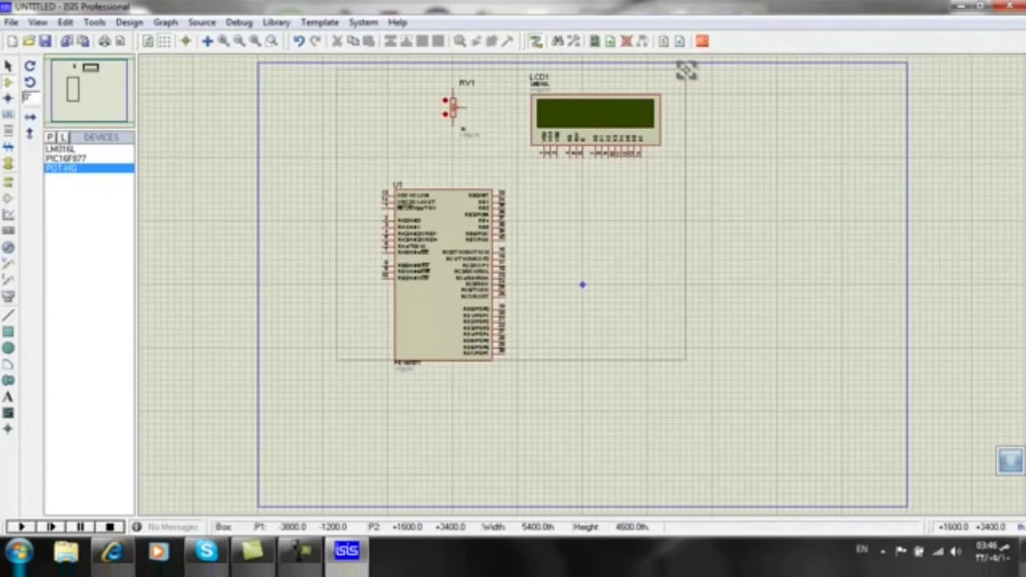
left_click_drag(669, 81, 688, 65)
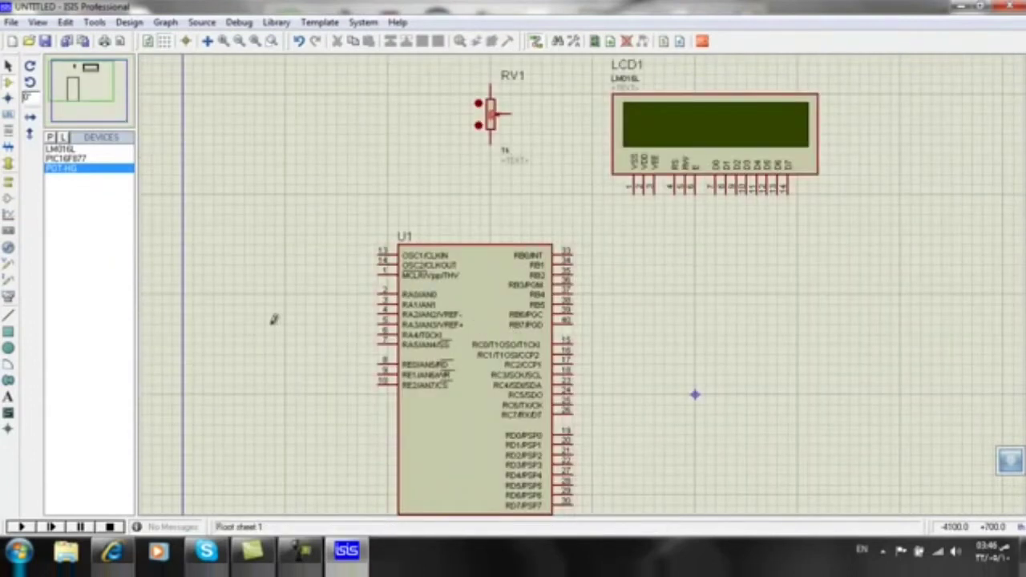
left_click(271, 41)
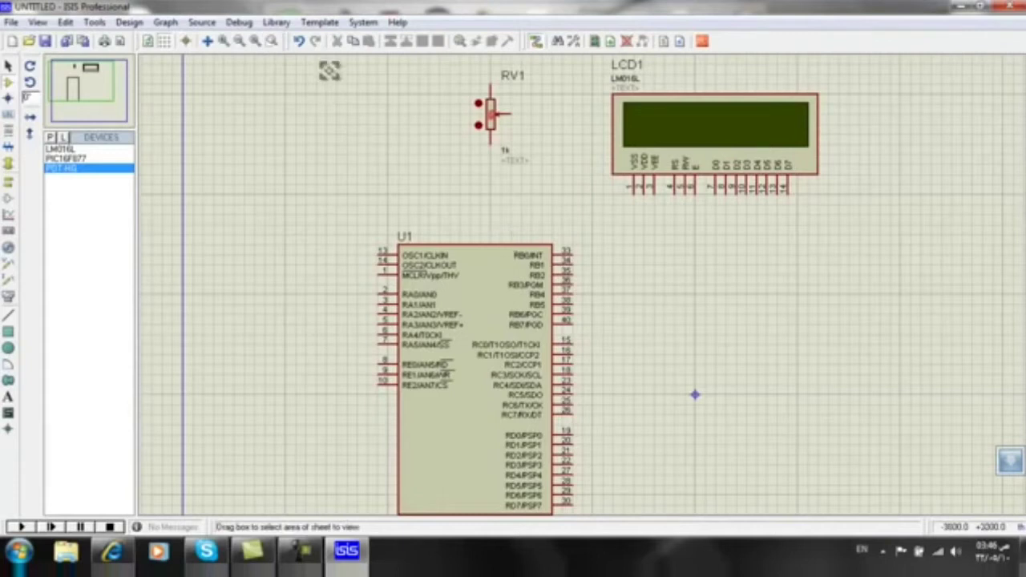
mouse_move(325, 68)
left_mouse_down()
mouse_move(694, 324)
mouse_move(865, 371)
left_mouse_up()
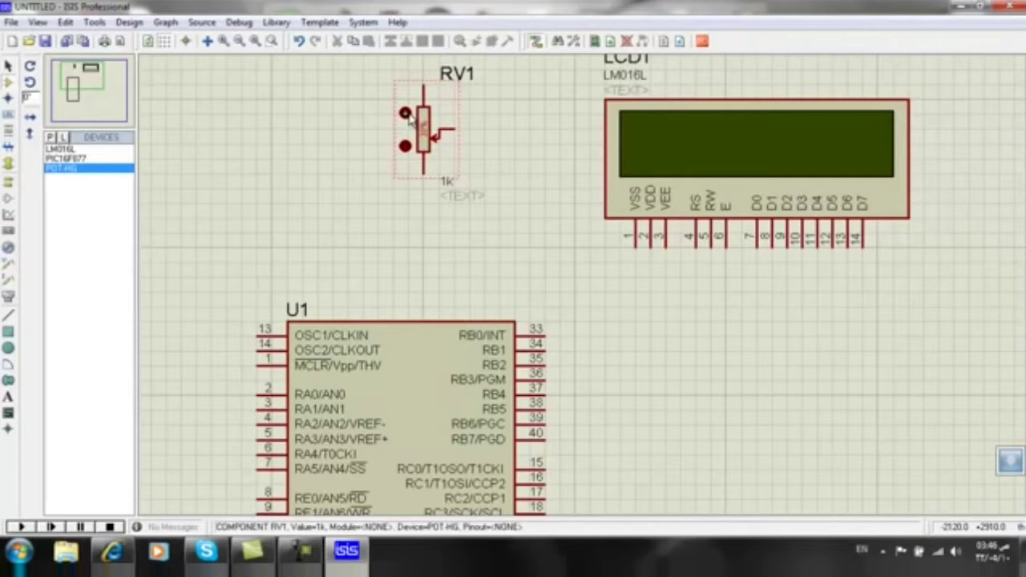
left_click(406, 113)
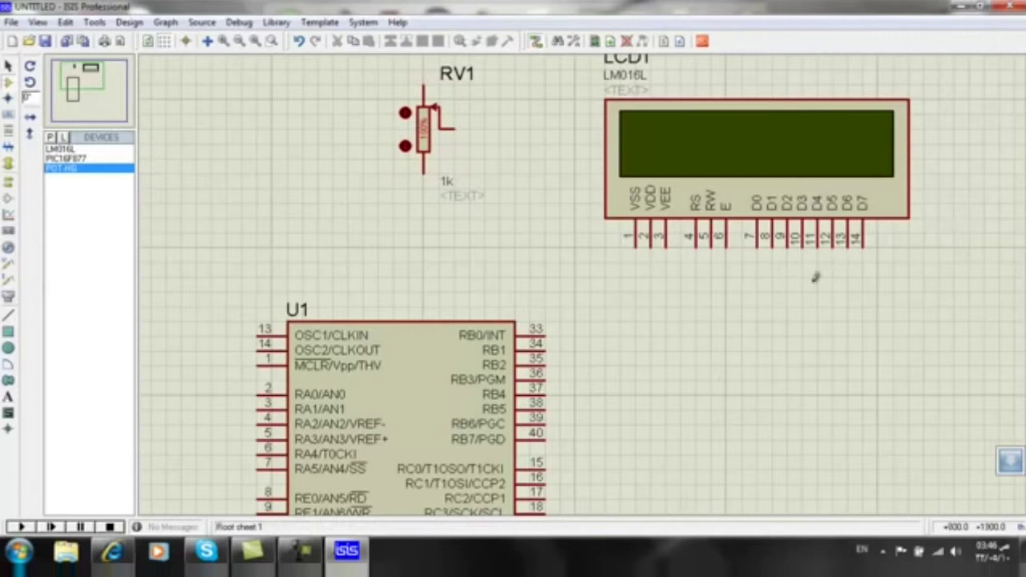
- Wire LCD1's RS, E, D4, D5, D6, D7 to U1's RB0, RB1, RB2, RB3, RB4, RB5
left_click(697, 247)
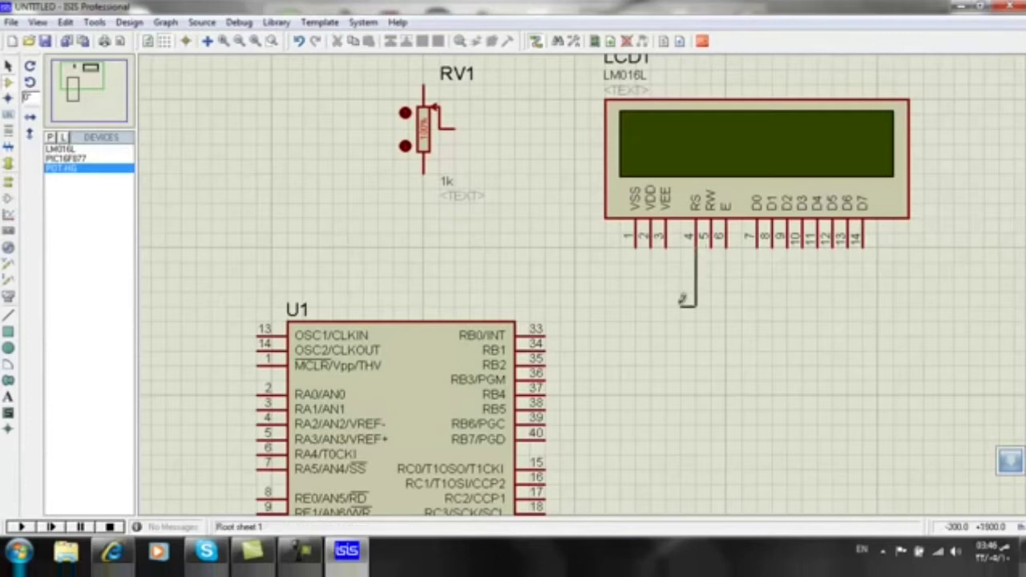
left_click(550, 331)
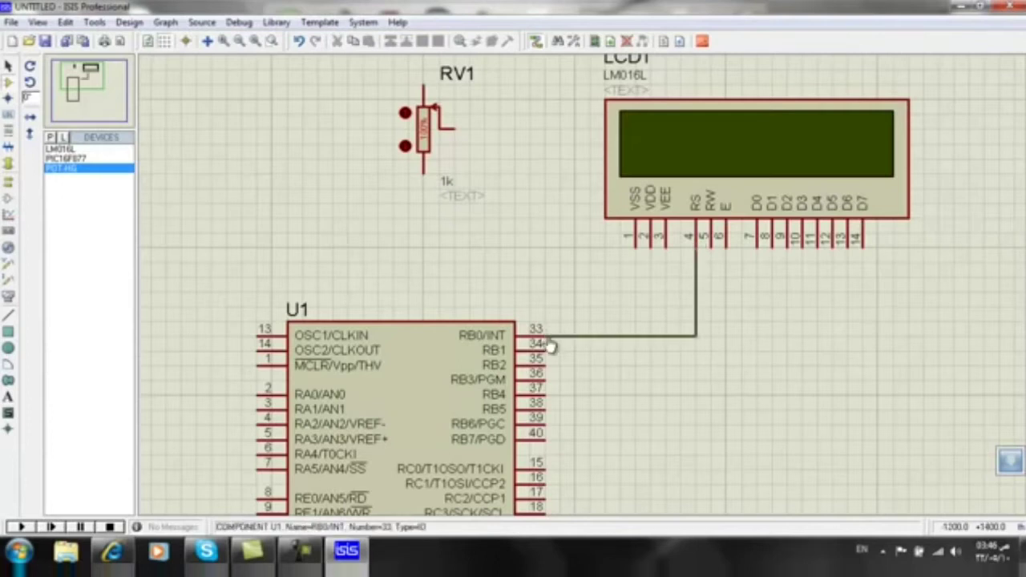
left_click(550, 345)
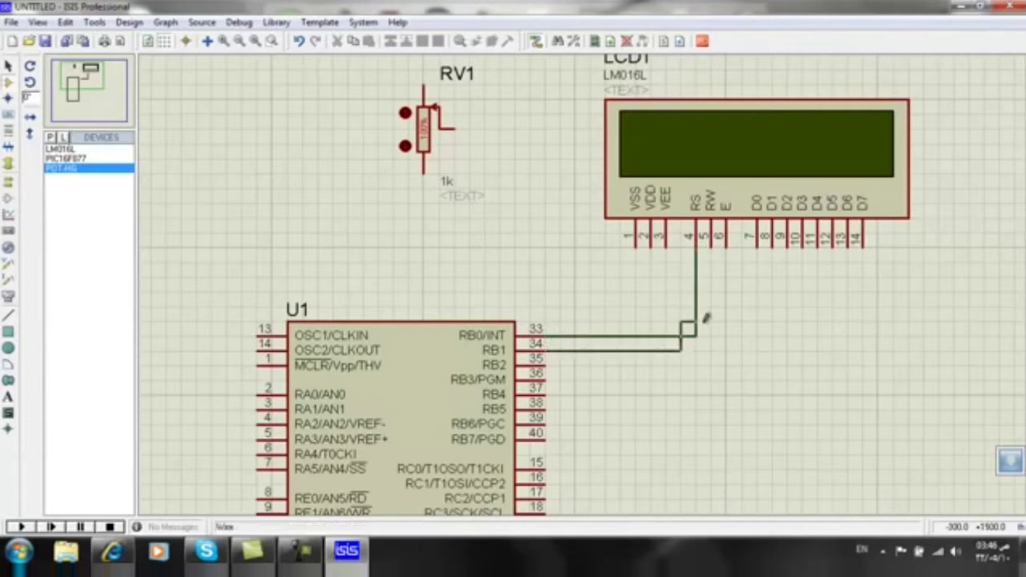
left_click(726, 242)
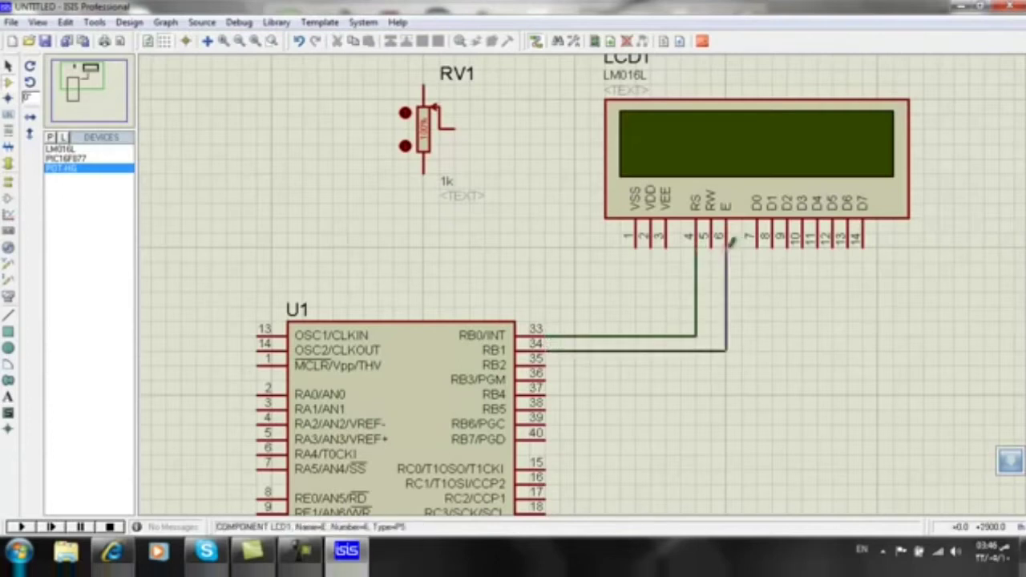
left_click(550, 361)
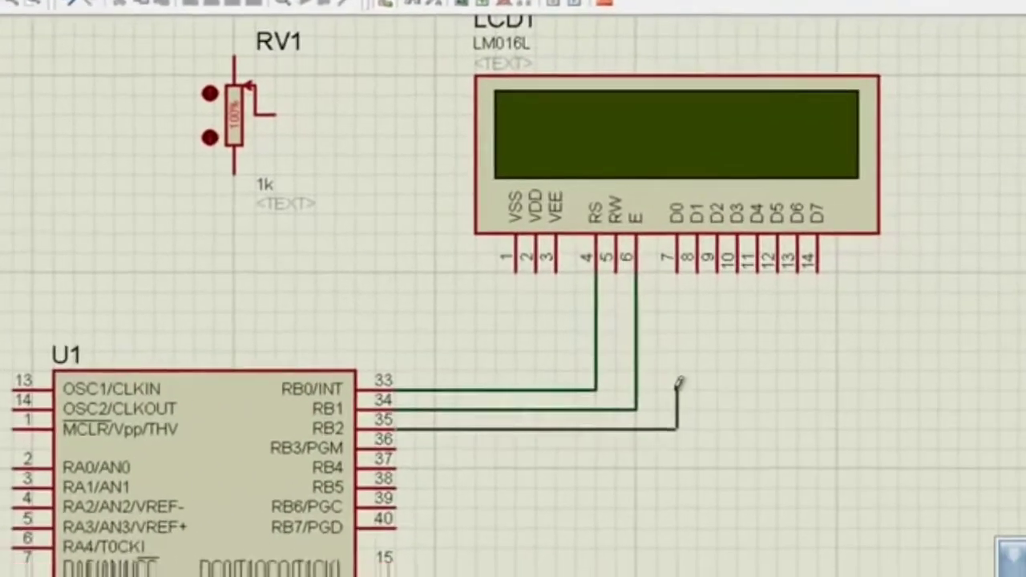
left_click(754, 273)
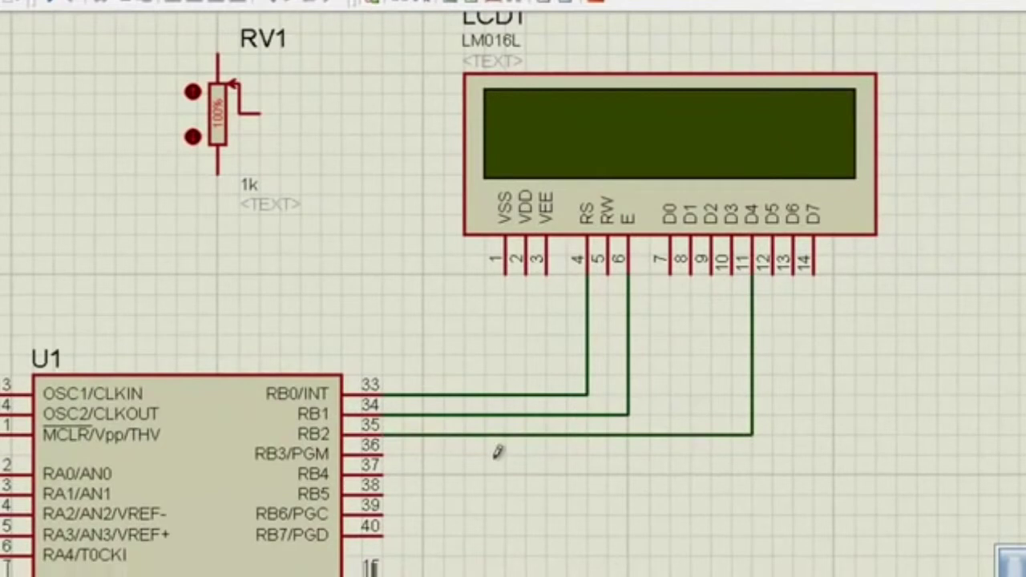
left_click(386, 453)
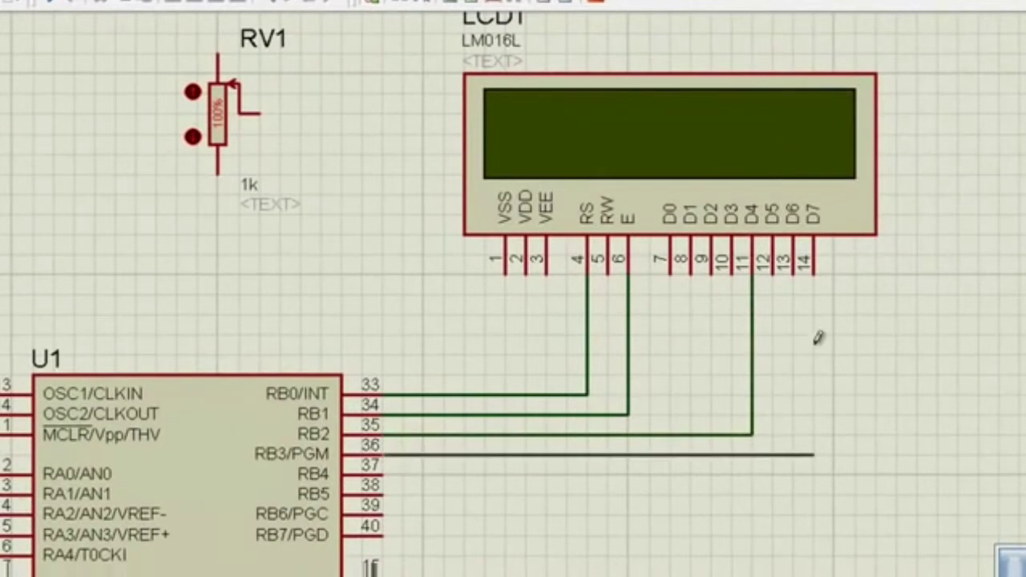
left_click(774, 280)
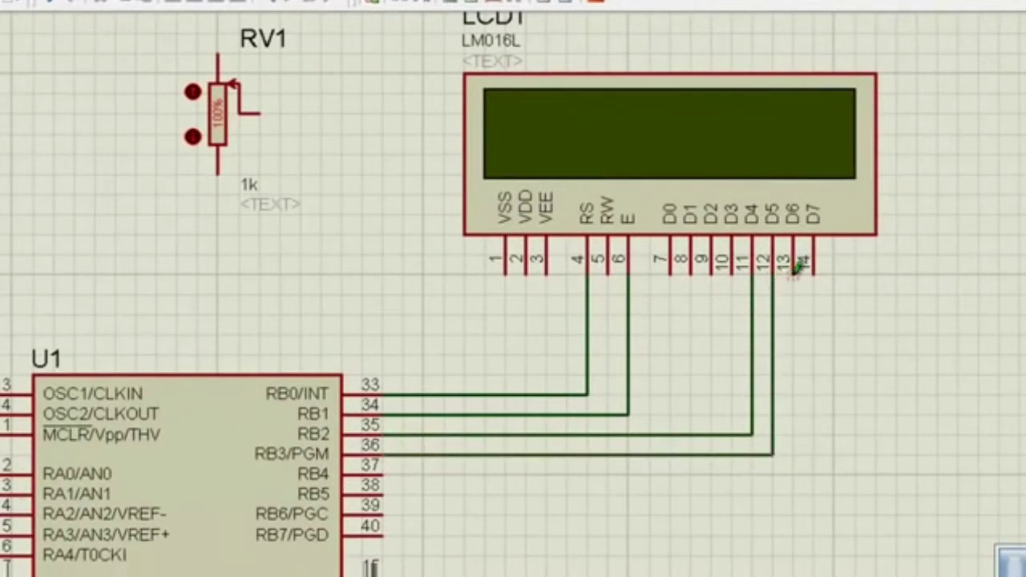
left_click(797, 271)
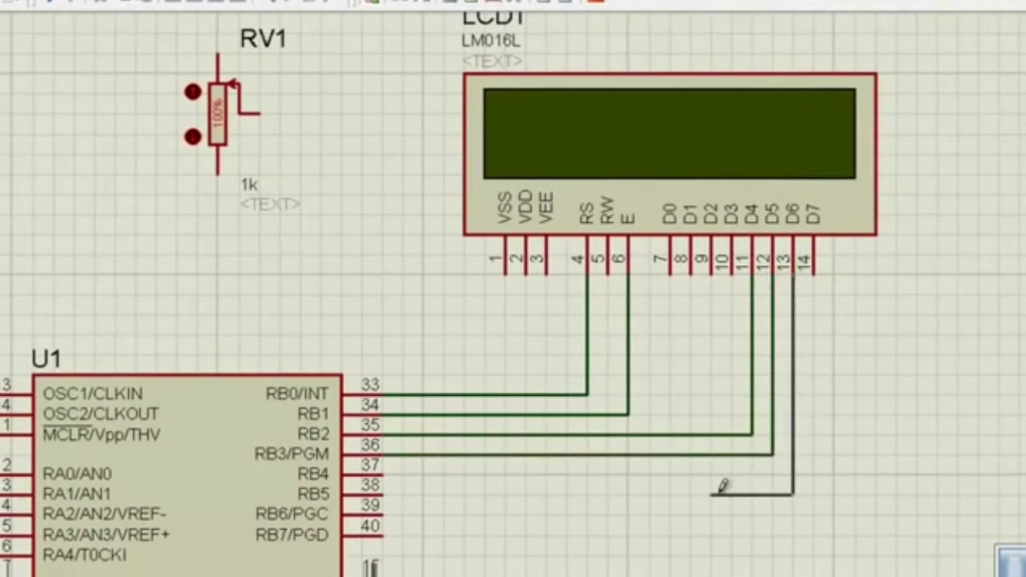
left_click(384, 475)
left_click(387, 492)
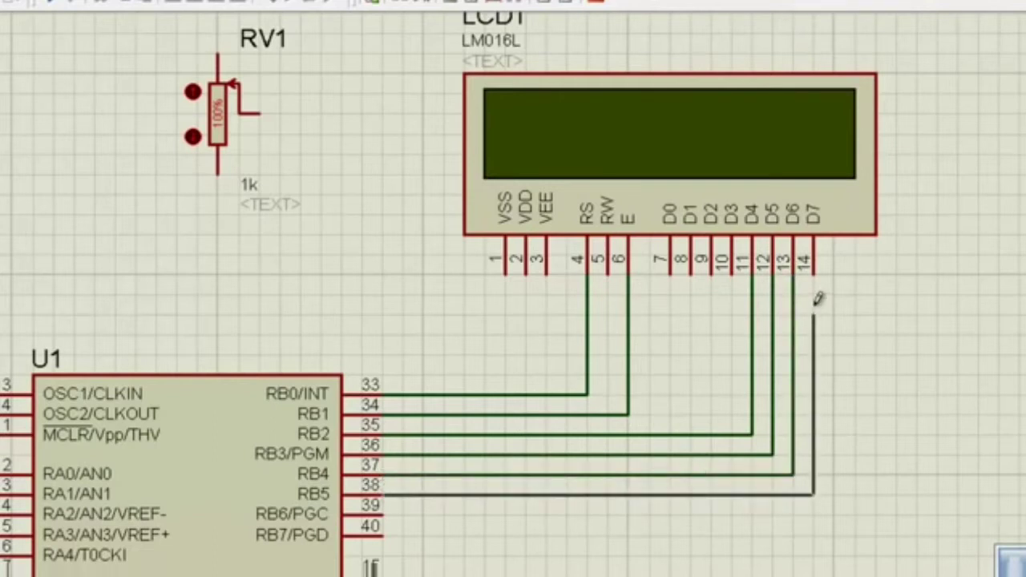
left_click(813, 277)
- Wire LCD VSS to RV1's top, RV1's wiper to VEE, and VDD to RV1's bottom
left_click(506, 274)
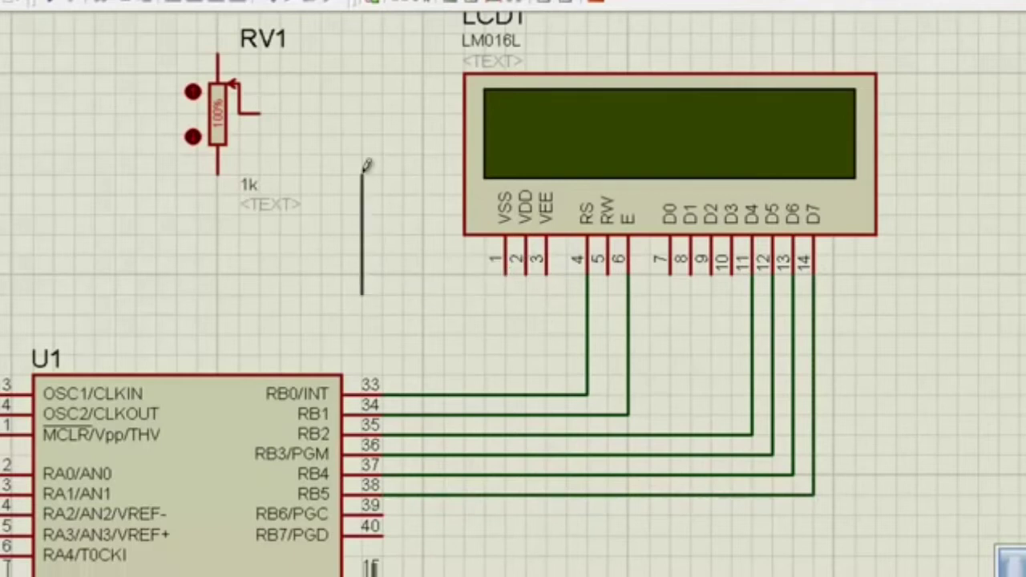
left_click(362, 13)
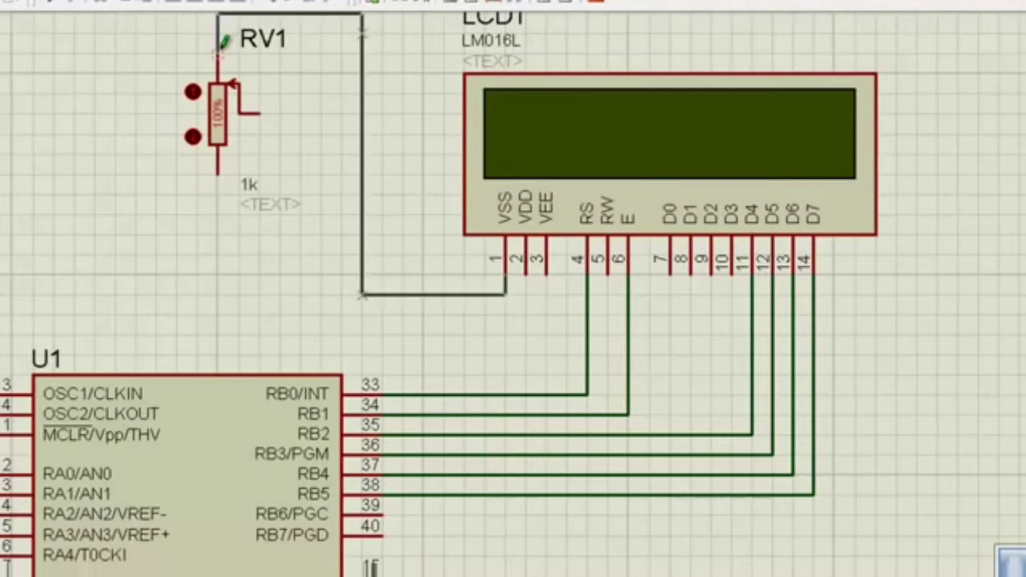
left_click(266, 113)
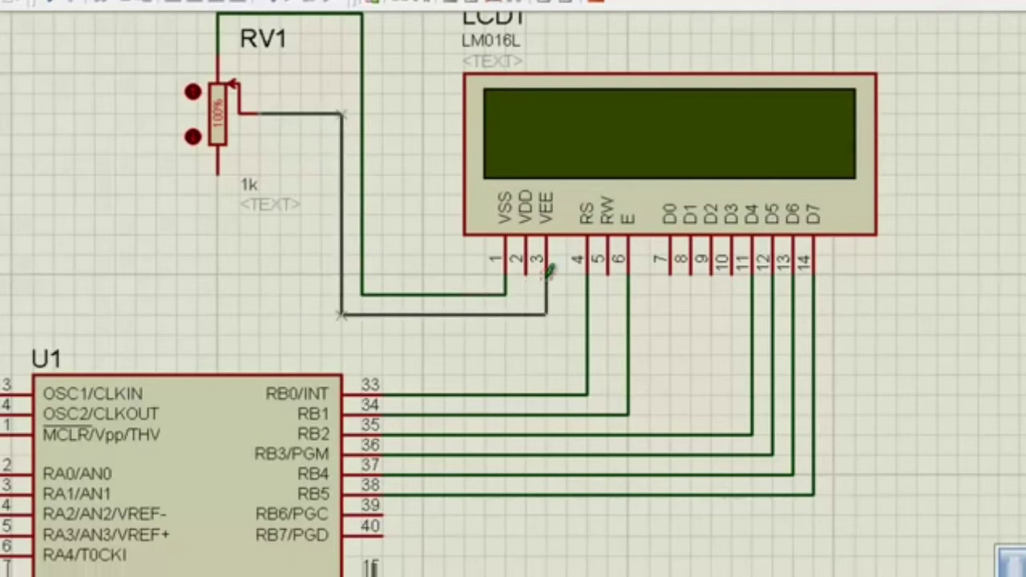
left_click(548, 288)
left_click(526, 274)
left_click(217, 186)
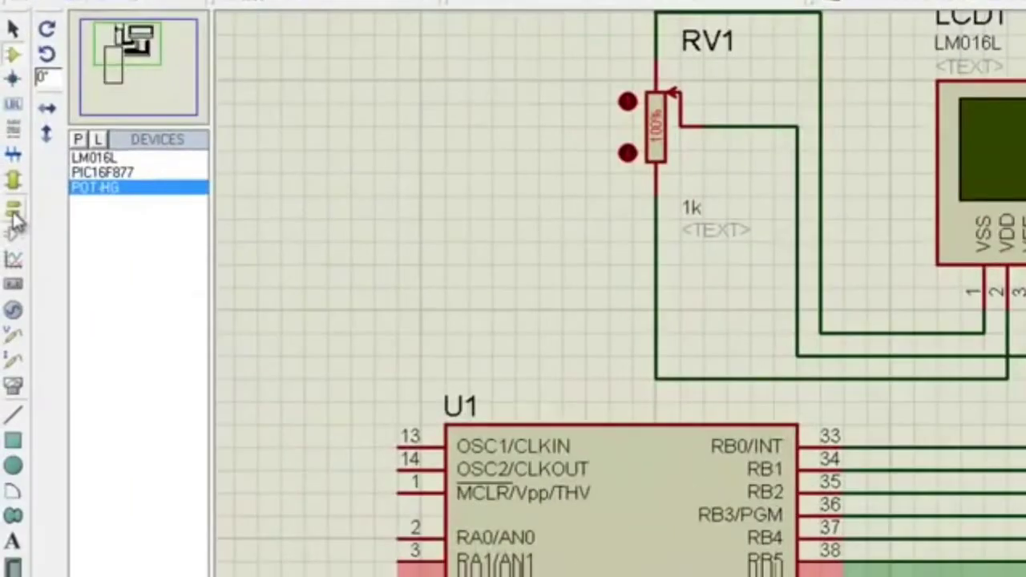
- Place a ground terminal right of LCD1 and wire D3 to it
left_click(14, 213)
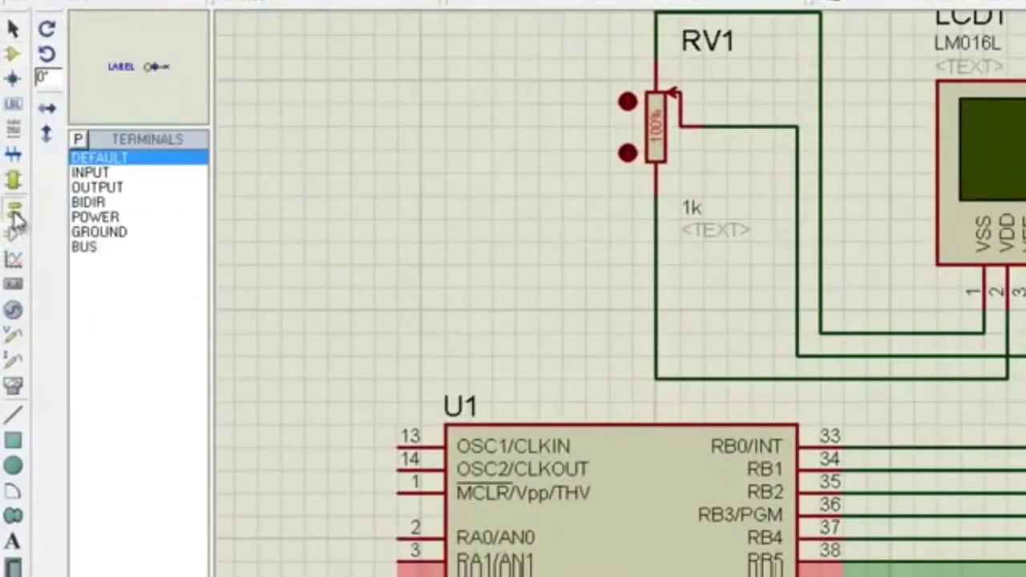
left_click(100, 234)
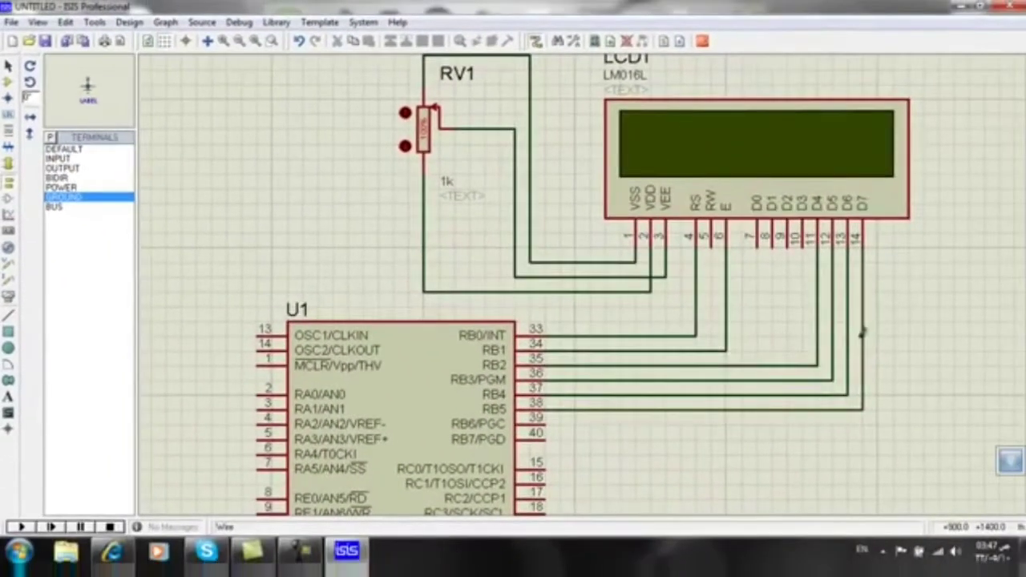
left_click(923, 294)
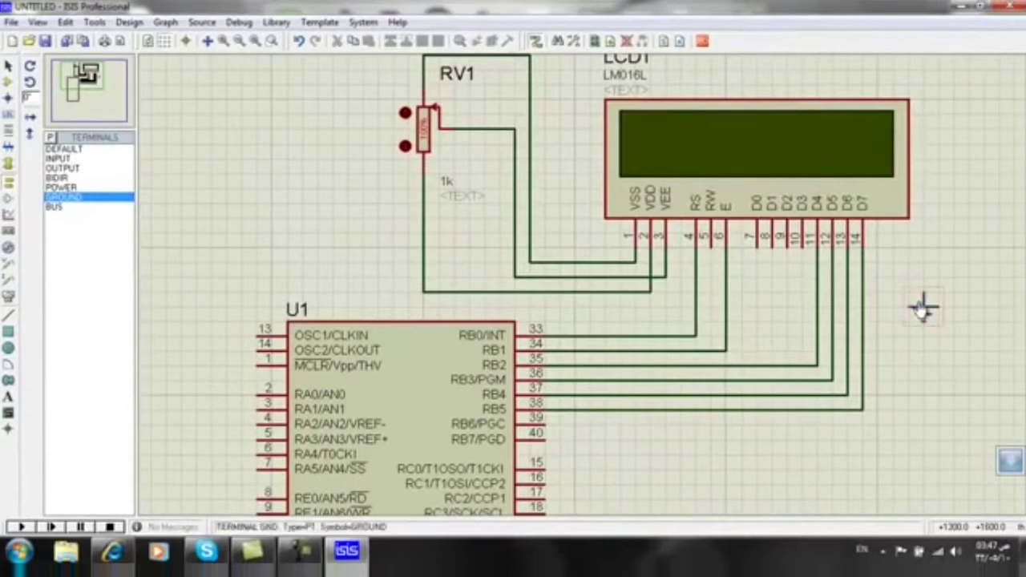
left_click(804, 244)
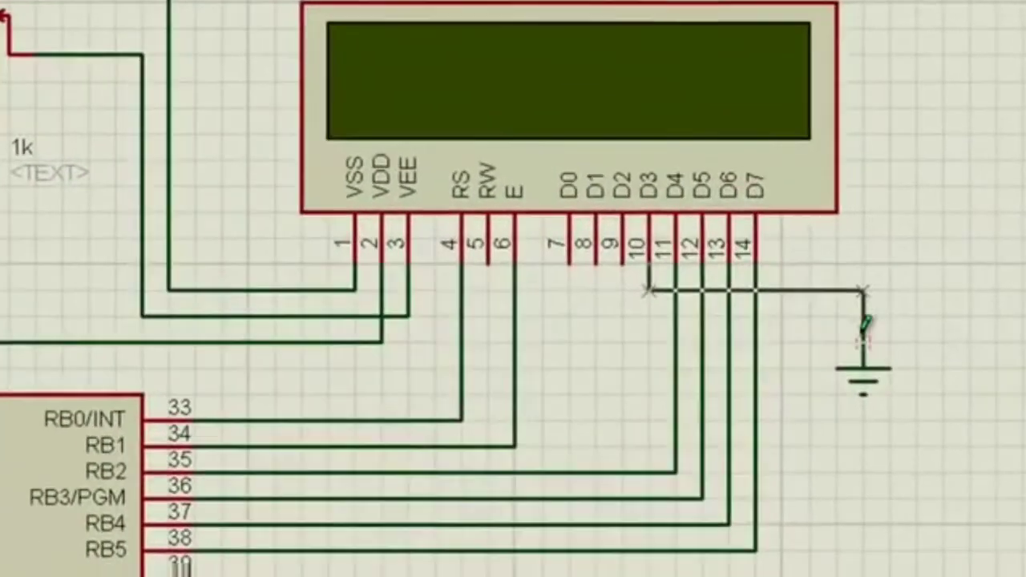
left_click(863, 330)
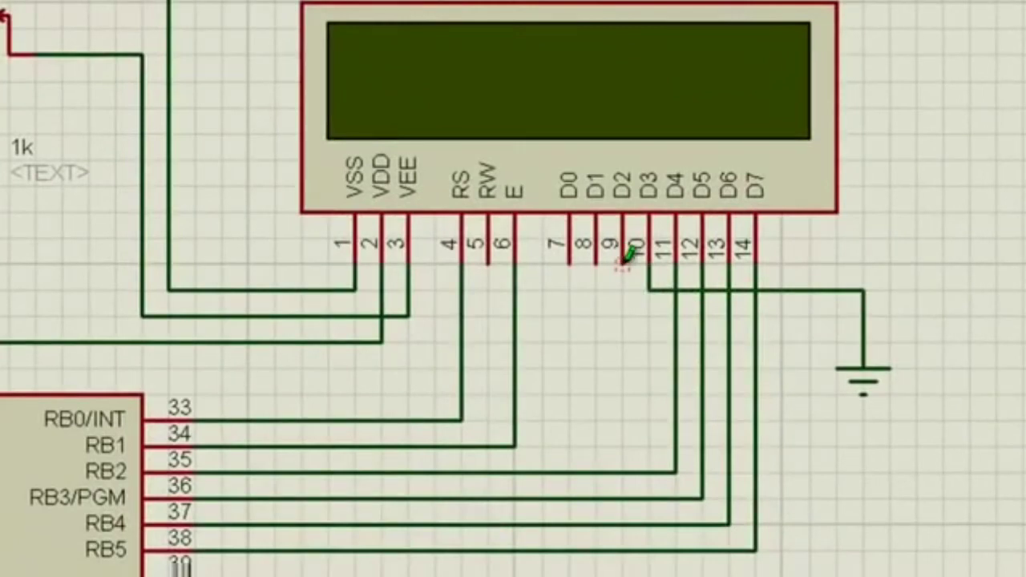
- Tie LCD1's D2, D1, D0, RW pins and the VDD line to the ground net
left_click(649, 290)
left_click(596, 265)
left_click(623, 290)
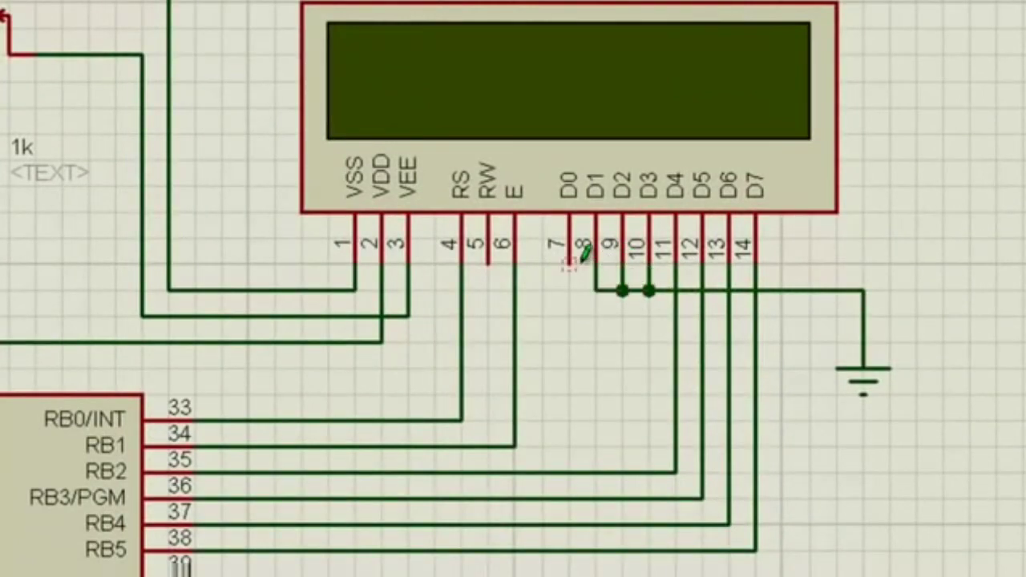
left_click(570, 263)
left_click(595, 290)
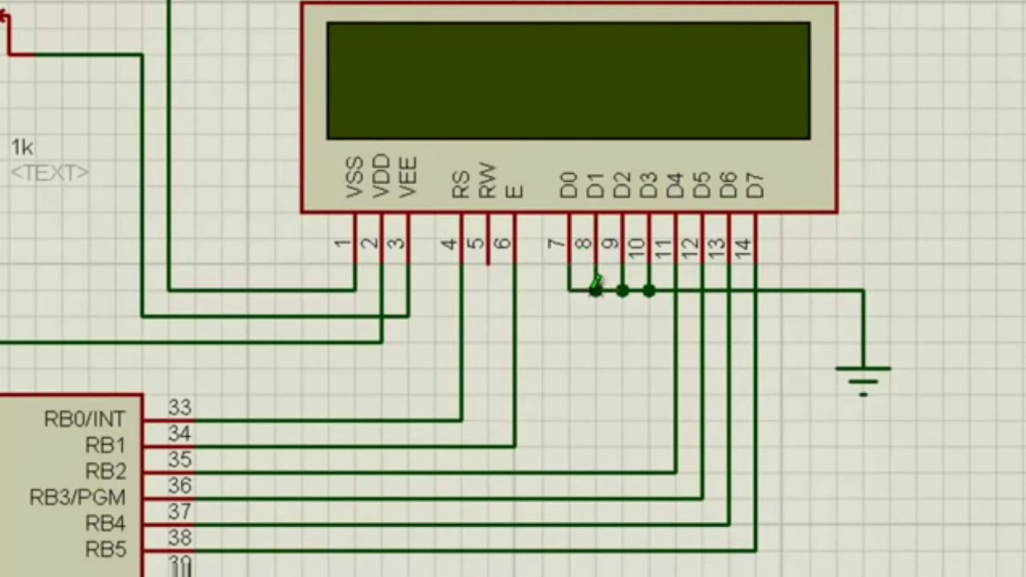
left_click(487, 261)
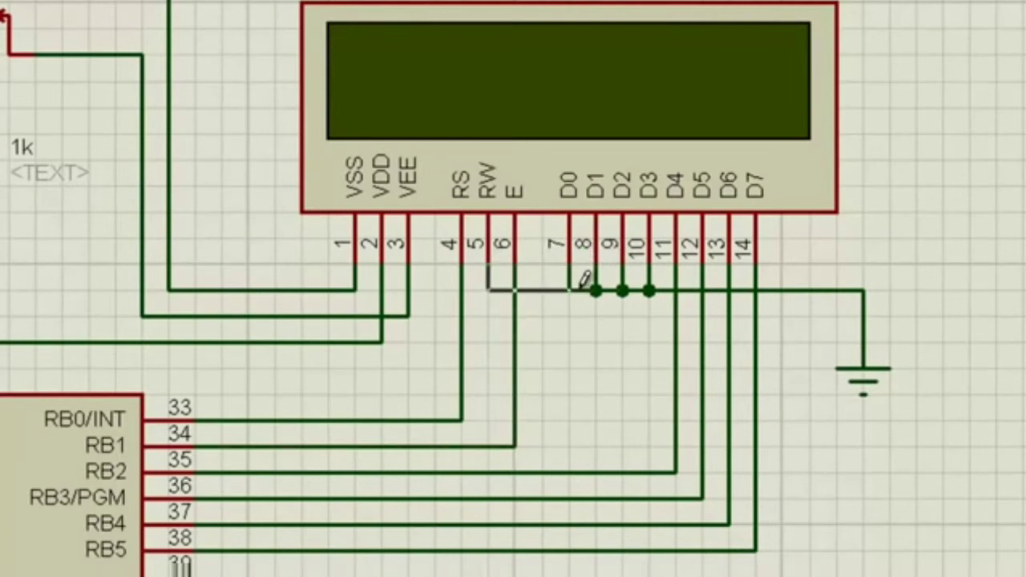
left_click(567, 291)
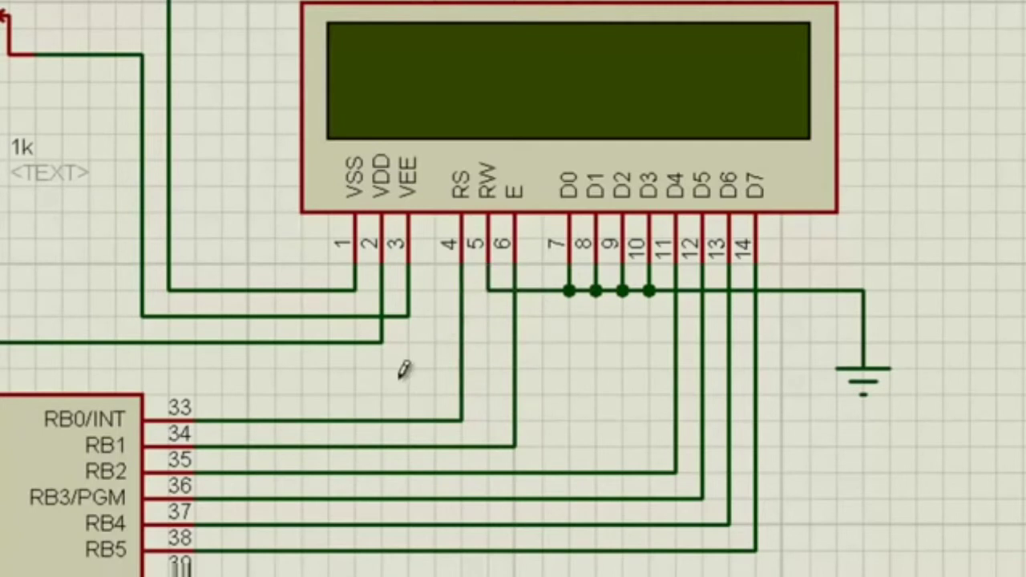
left_click(381, 342)
left_click(487, 290)
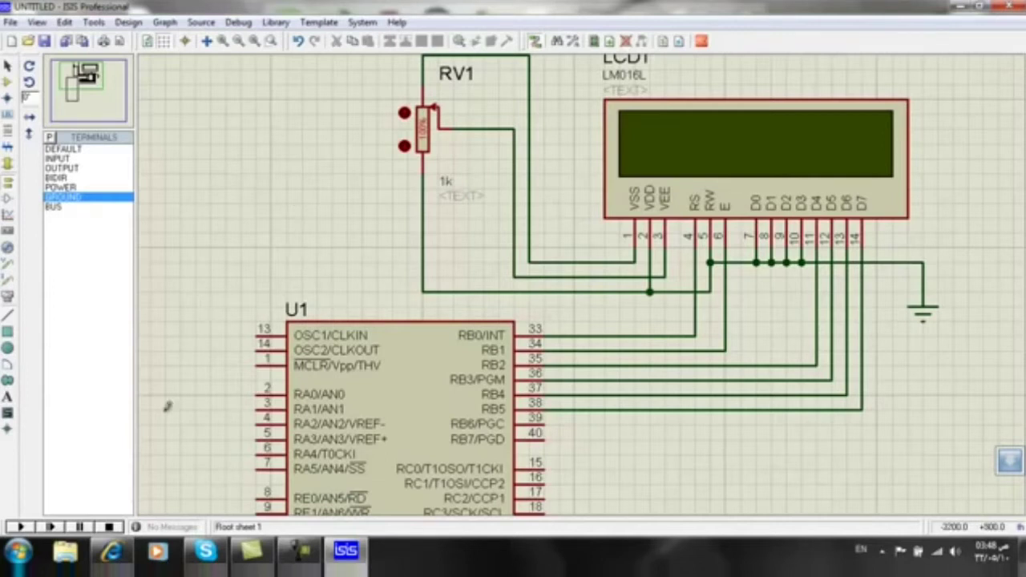
- Minimize the ISIS window with the finished LCD schematic
left_click(971, 10)
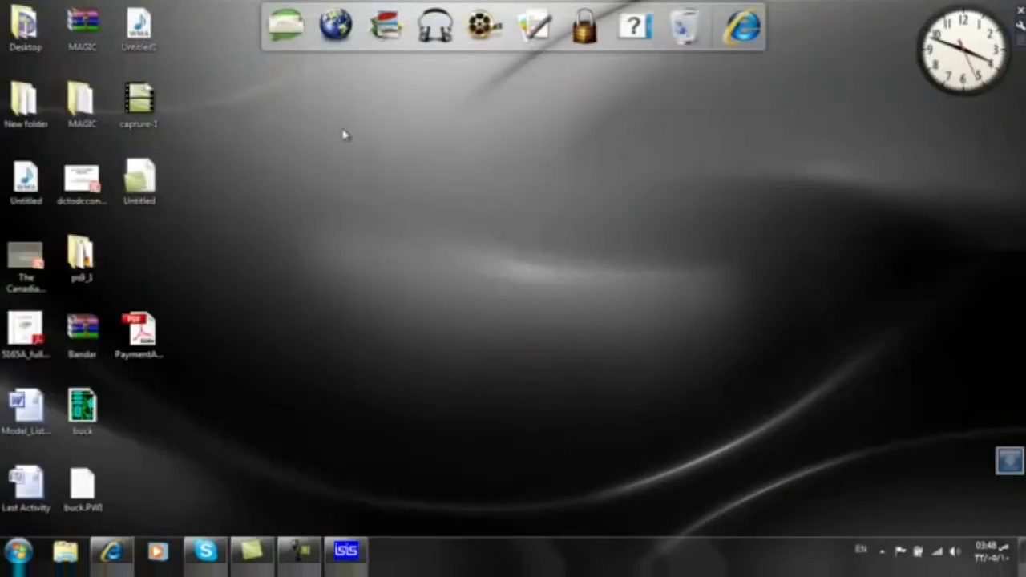
- Launch mikroC PRO for PIC v.4.60 from its shortcut in the Desktop folder
double_click(24, 26)
double_click(215, 183)
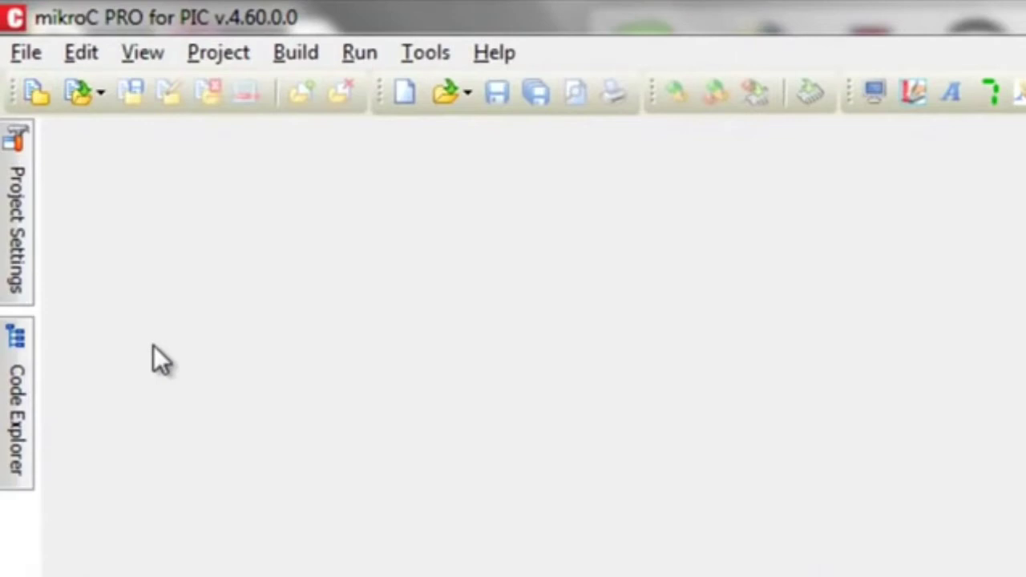
- Start a new project and set its device clock to 8.000000 MHz
left_click(37, 97)
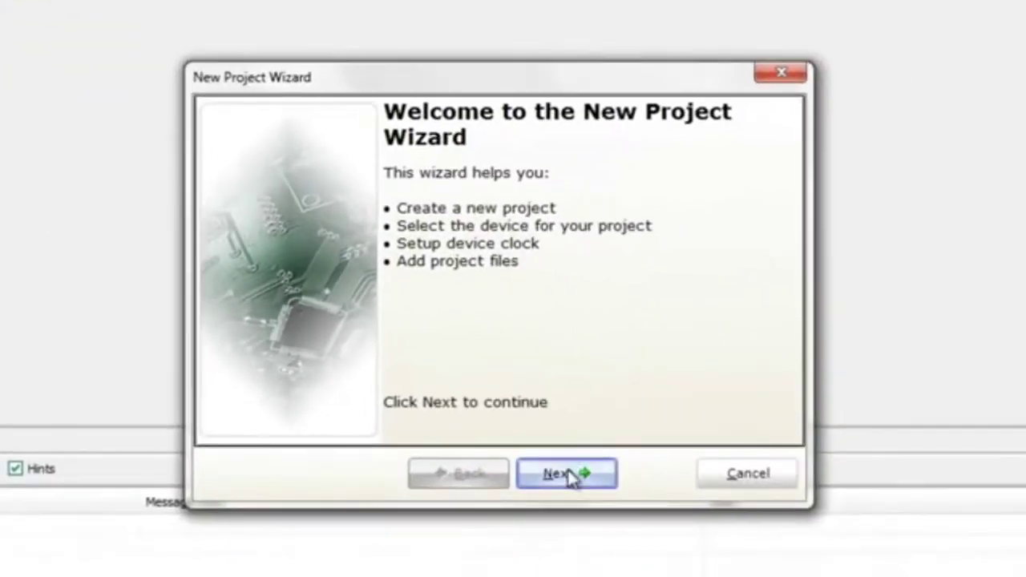
left_click(569, 474)
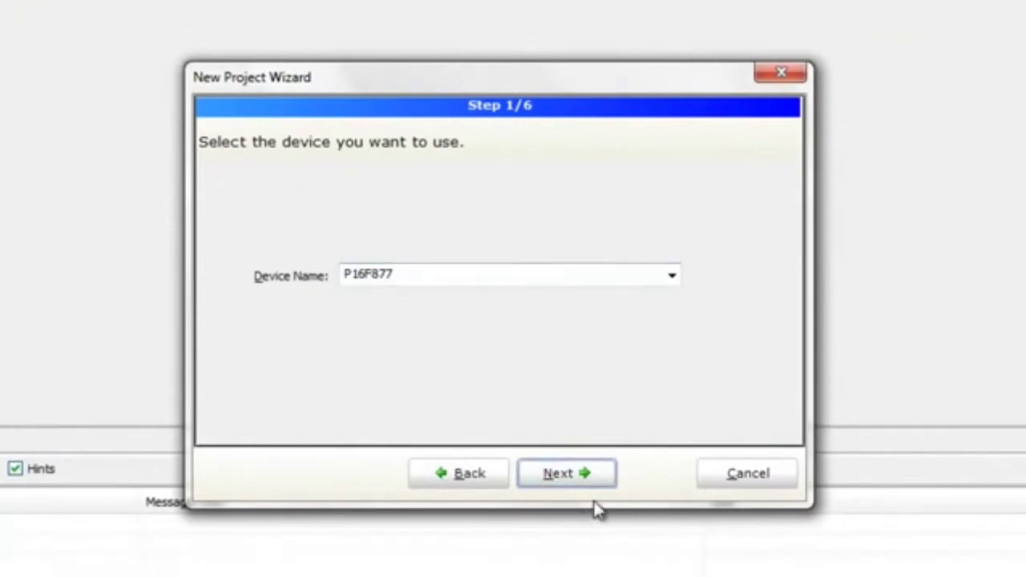
left_click(566, 486)
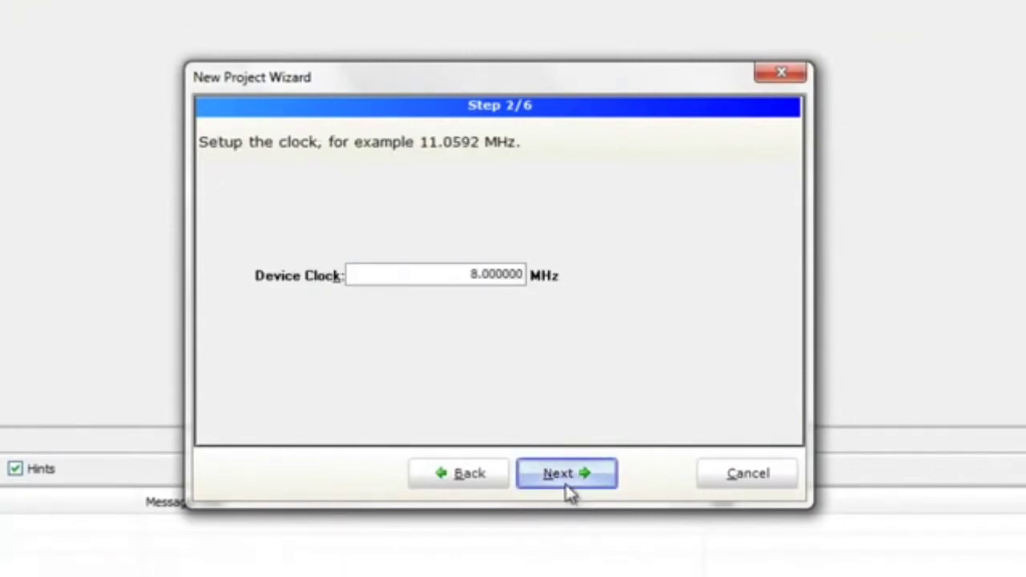
left_click(467, 276)
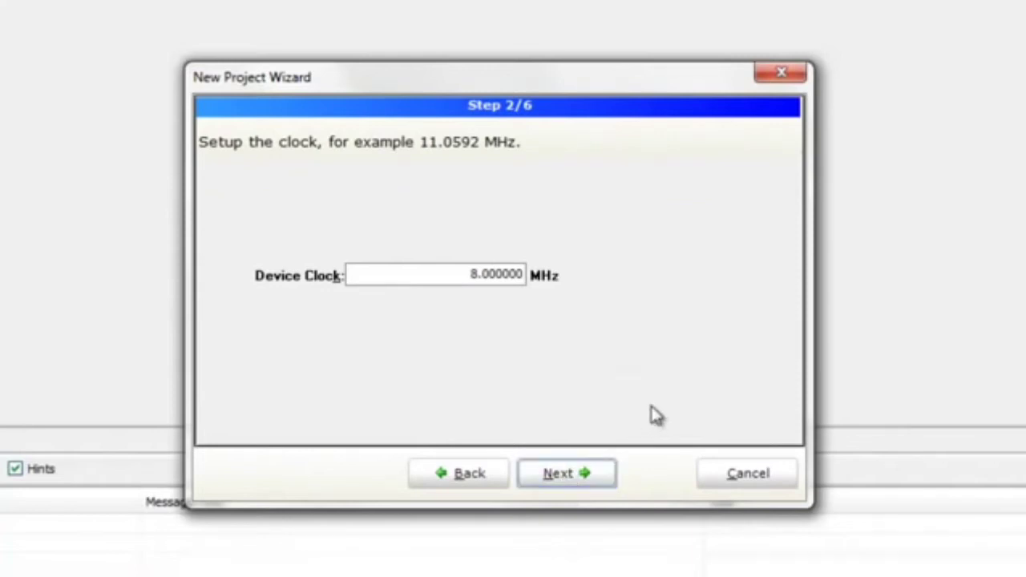
left_click(583, 477)
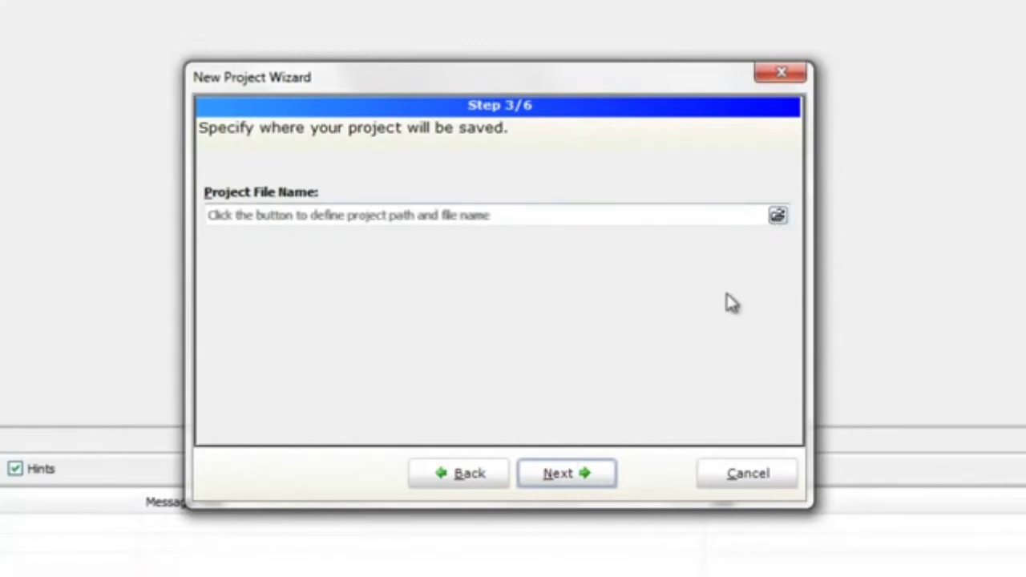
- Create a new folder named LCD on the Desktop as the project location
left_click(776, 218)
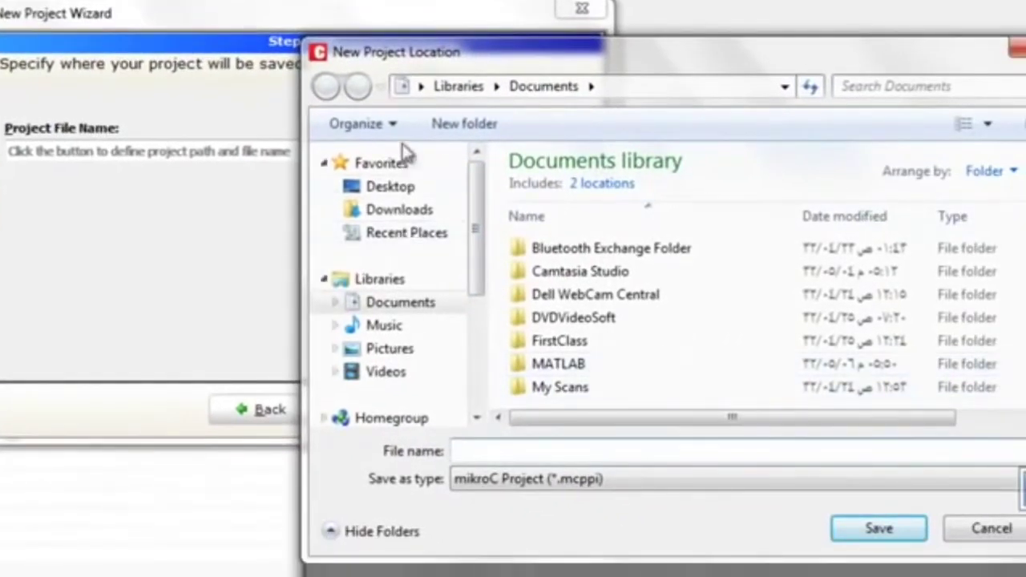
left_click(393, 188)
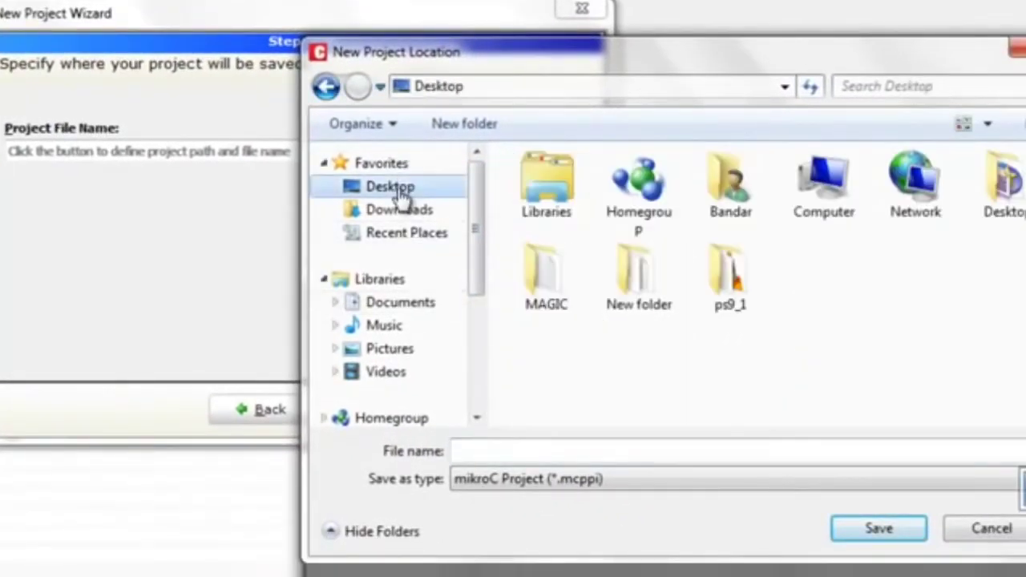
right_click(625, 385)
mouse_move(677, 287)
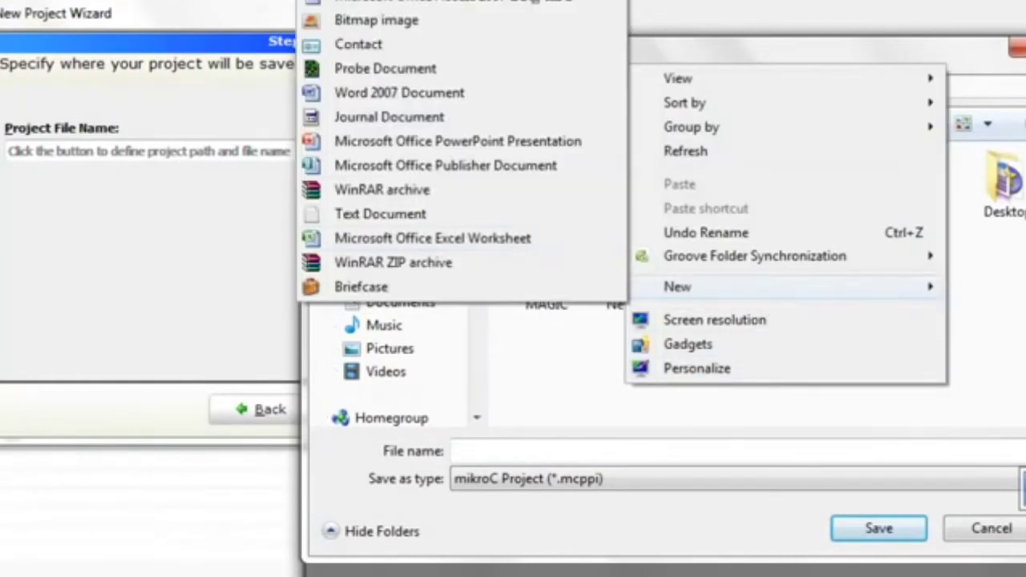
left_click(369, 3)
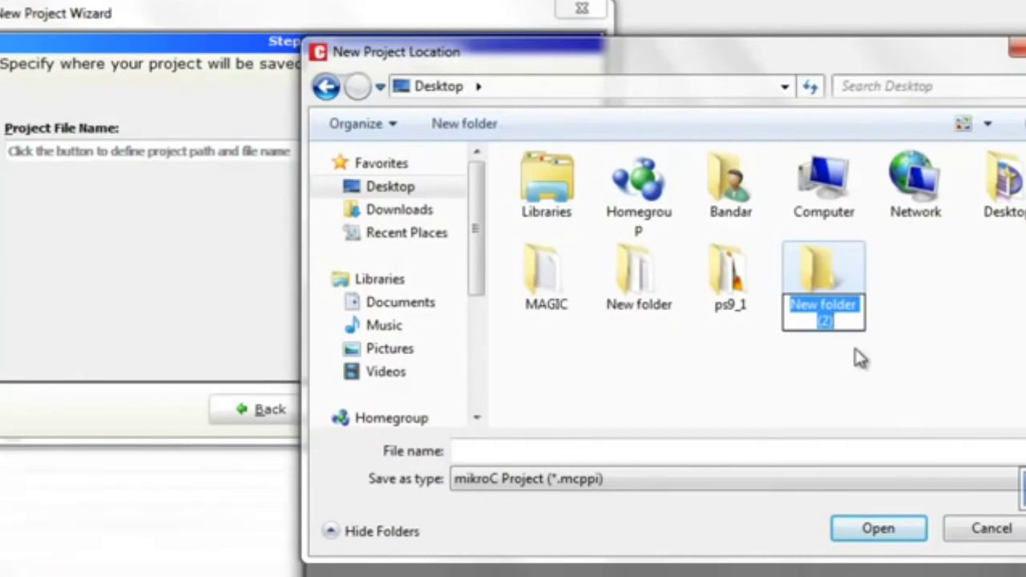
type("L")
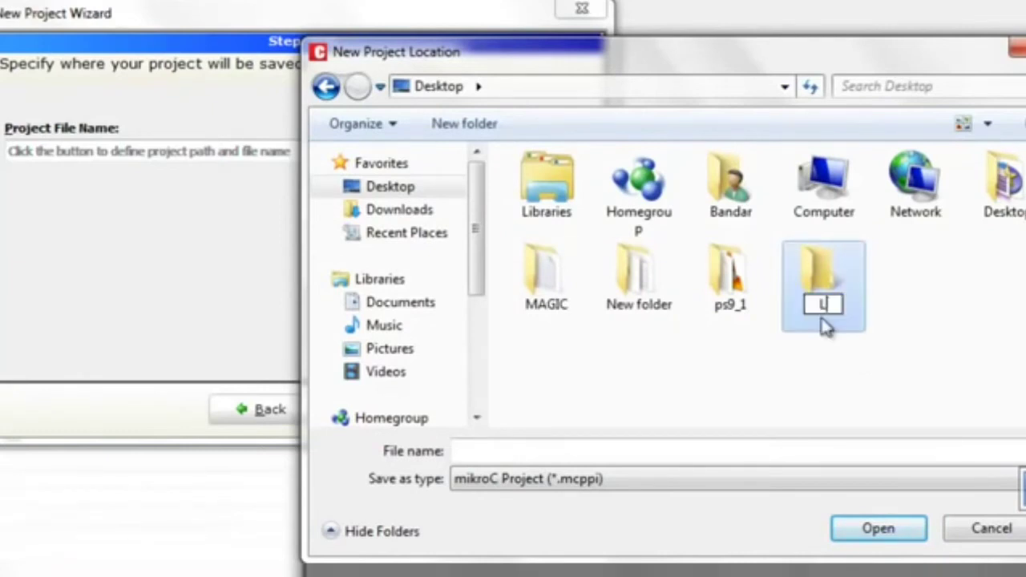
type("CD")
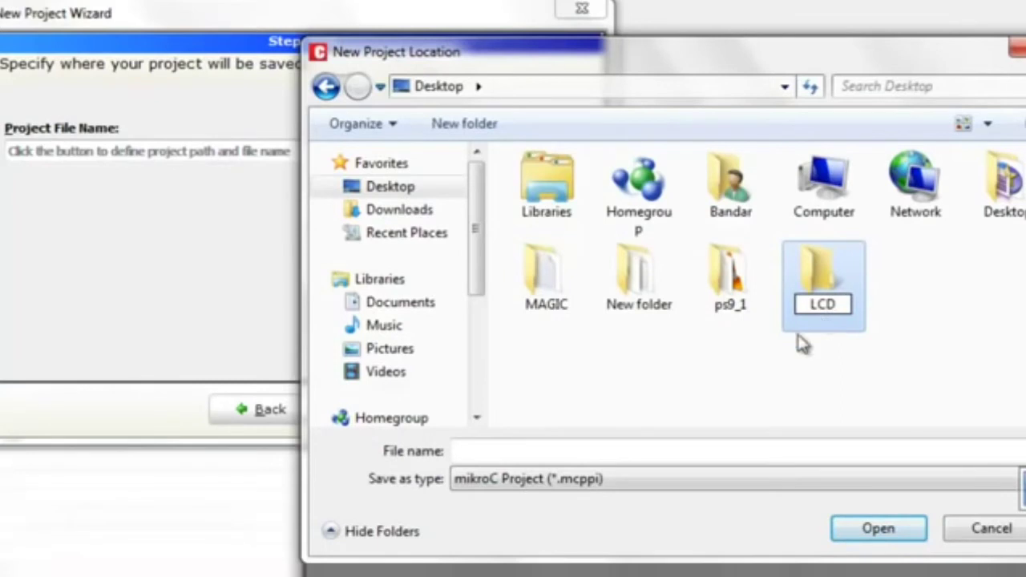
left_click(749, 365)
double_click(813, 295)
left_click(475, 457)
type("LCD")
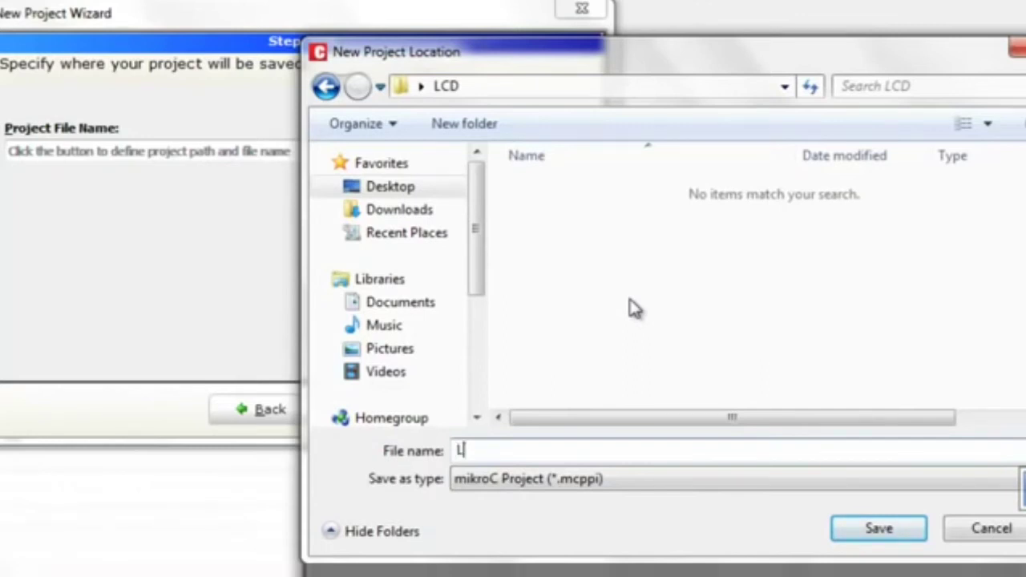
- Save the project as LCD in that folder and finish the wizard
left_click(909, 537)
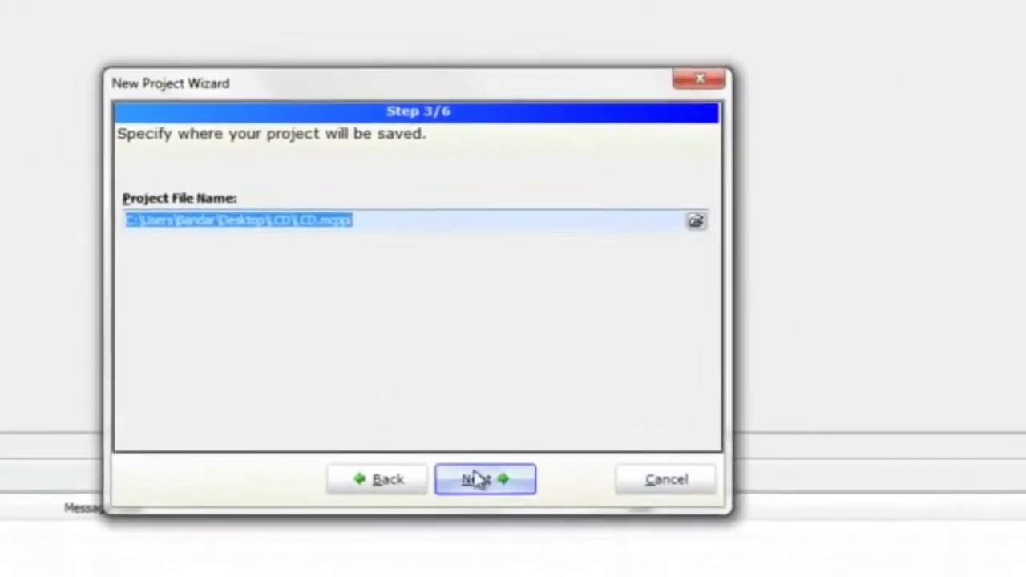
left_click(385, 421)
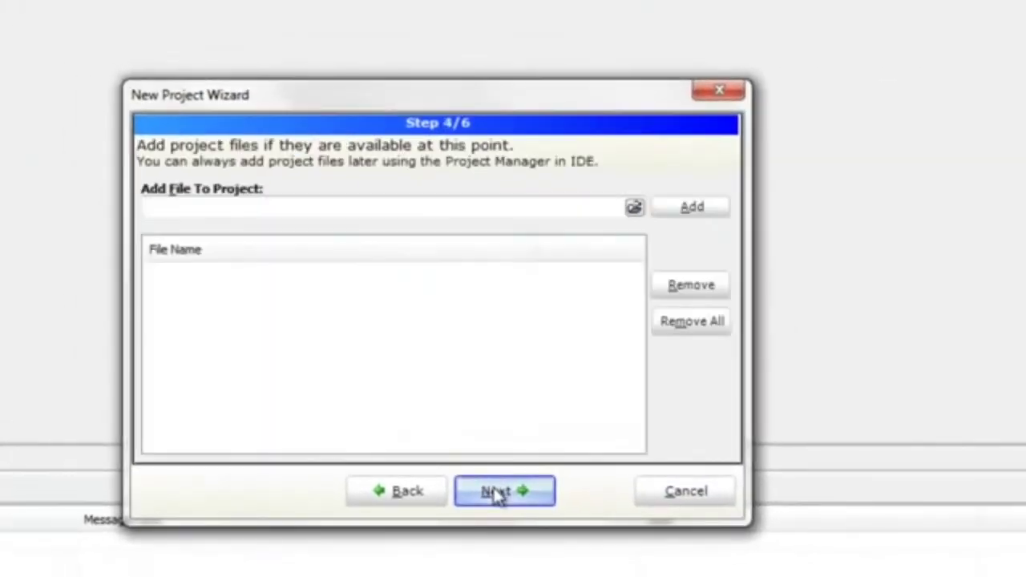
left_click(497, 494)
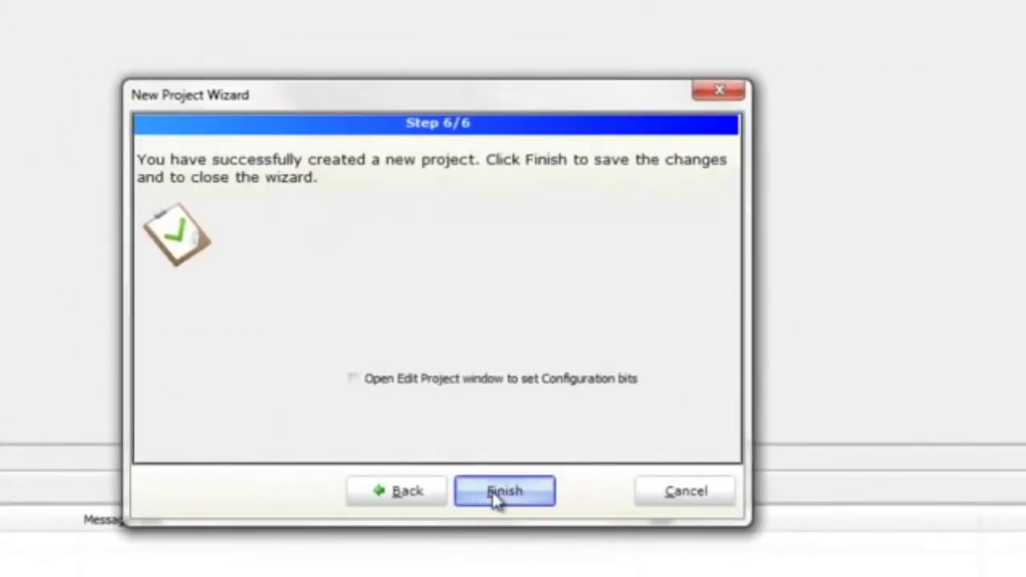
left_click(493, 492)
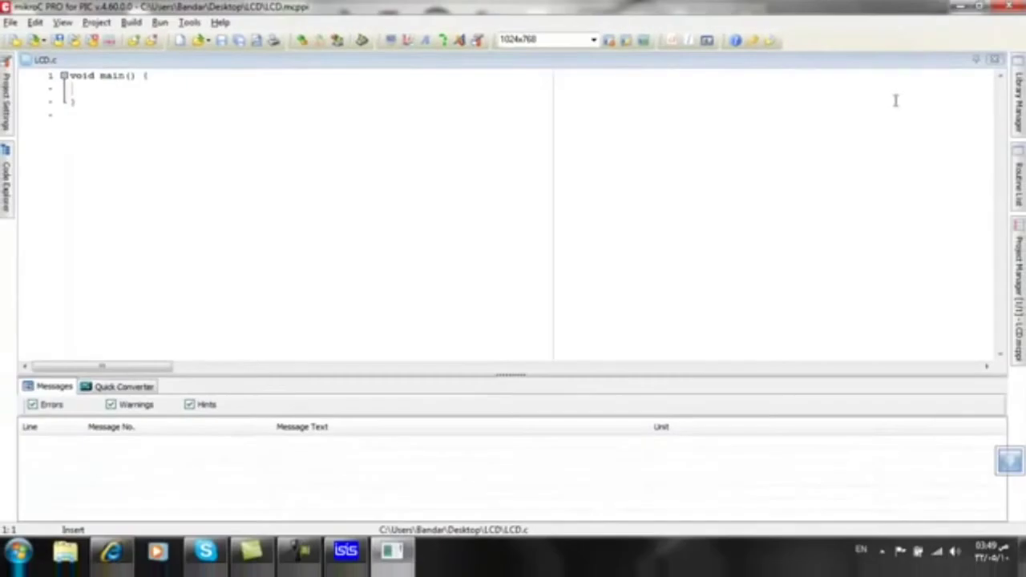
left_click(963, 8)
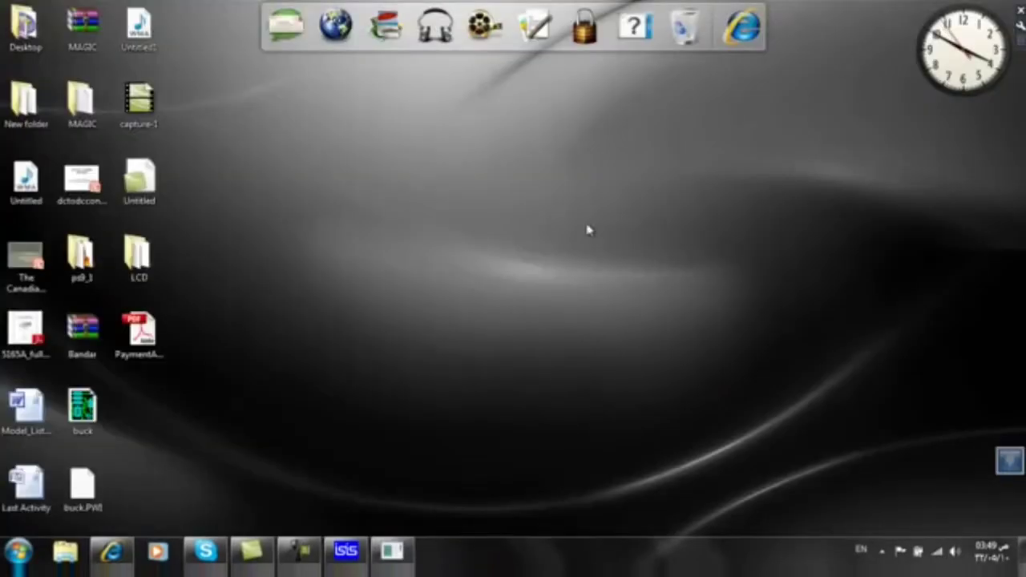
- Check the LCD folder's project files, including LCD.c and LCD.mcppi, then return to mikroC
double_click(140, 260)
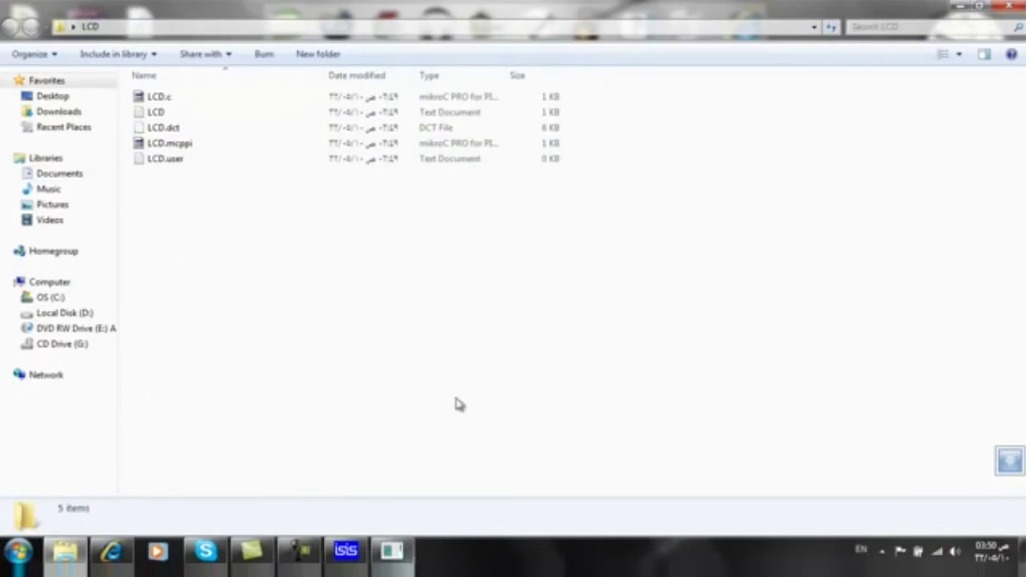
left_click(392, 550)
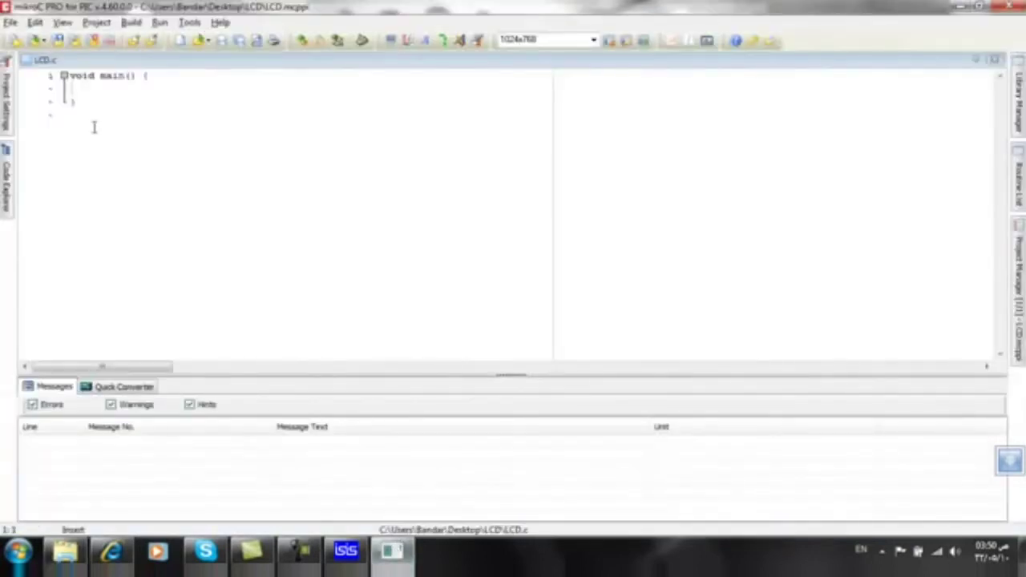
- Add blank lines above void main() and move its opening brace onto its own line
left_click(70, 77)
key("Return")
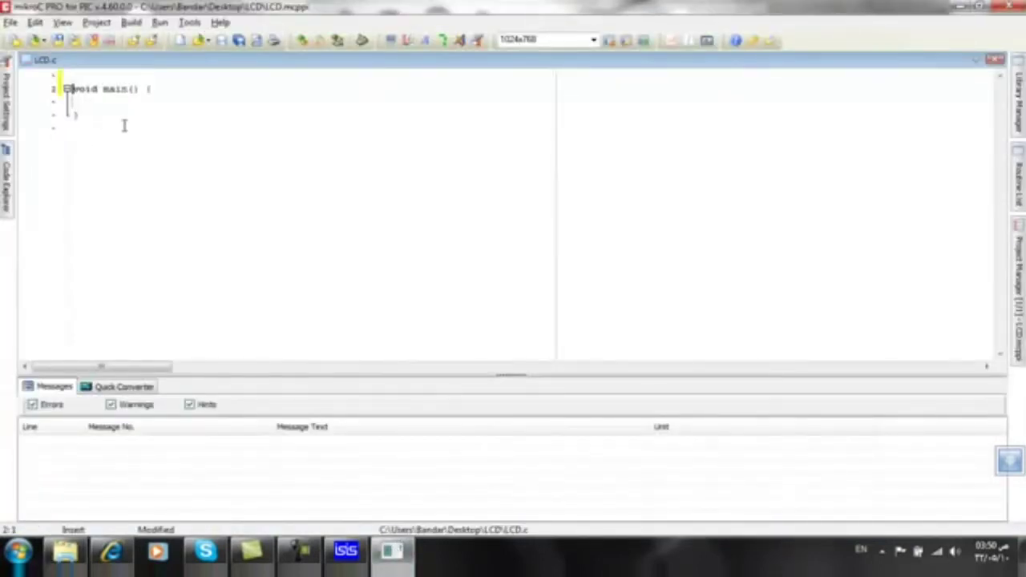
key("Return")
key("Return")
key("Return")
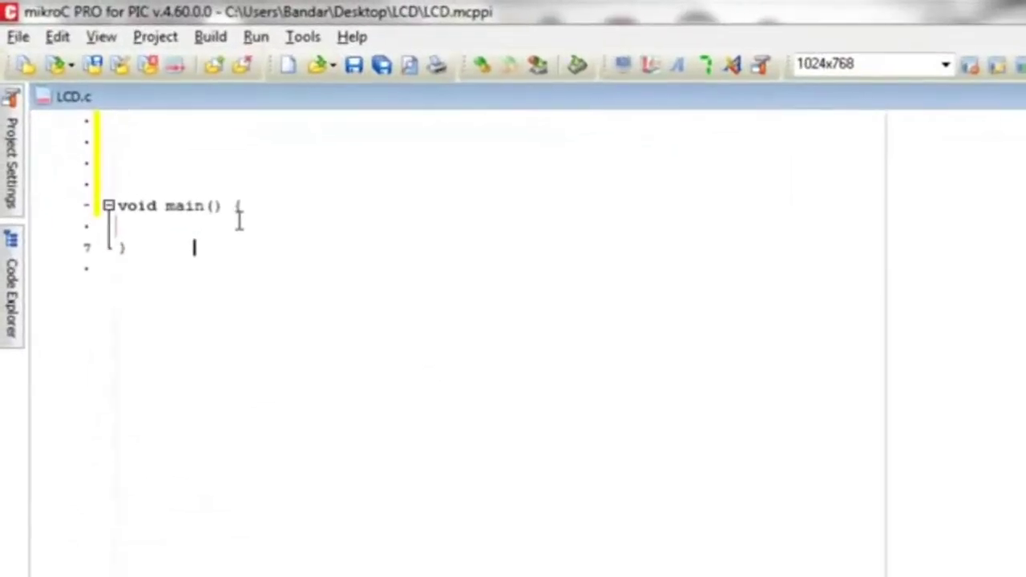
left_click(233, 208)
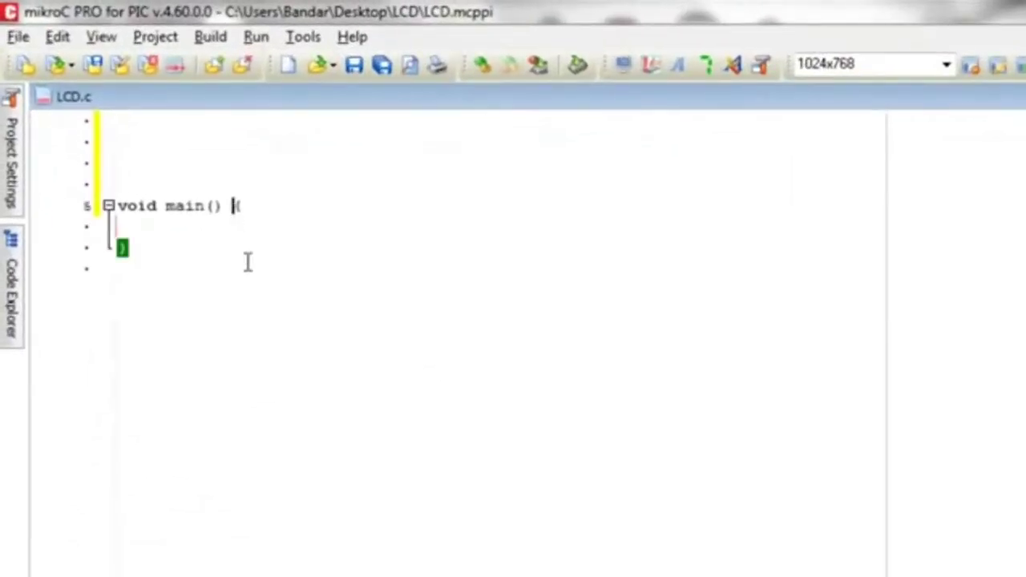
key("Return")
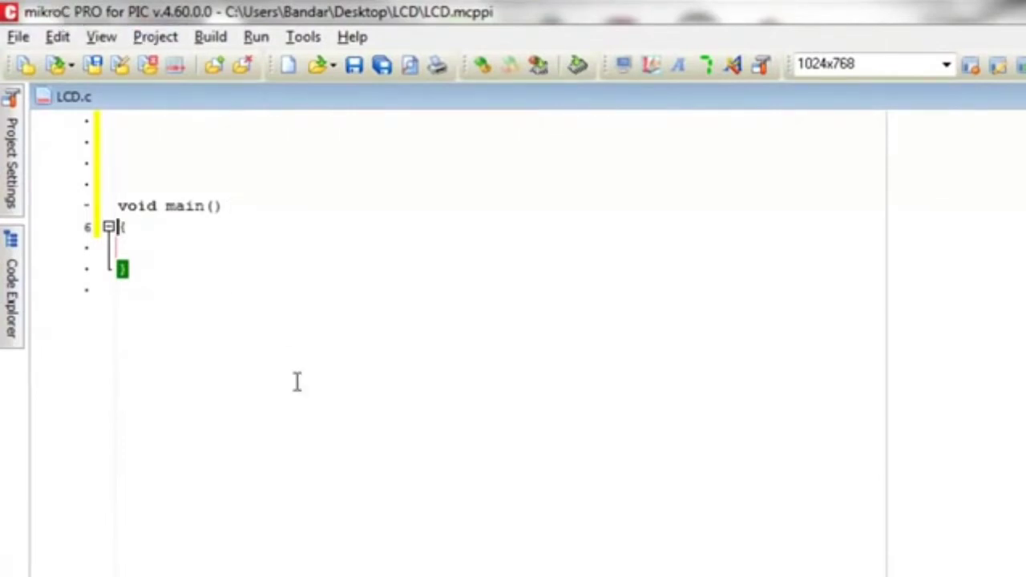
left_click(353, 37)
- Open the Lcd Library help page under Libraries > Hardware Libraries
left_click(378, 64)
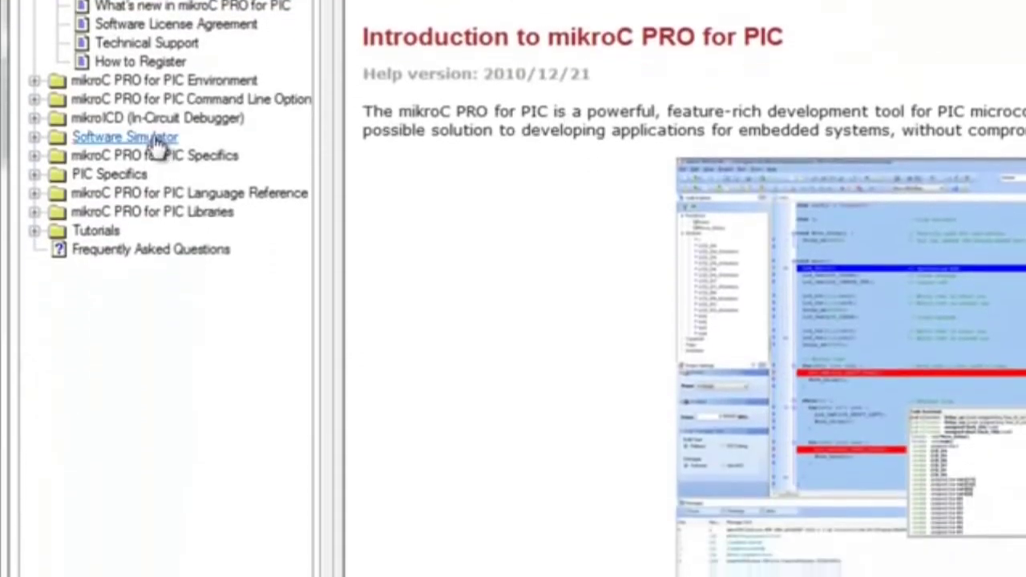
left_click(35, 190)
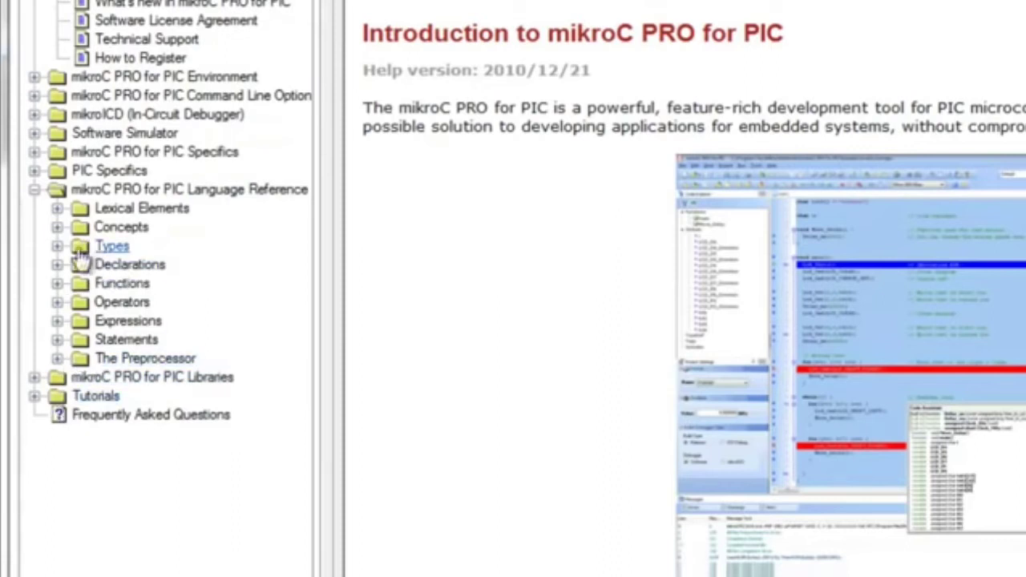
left_click(35, 190)
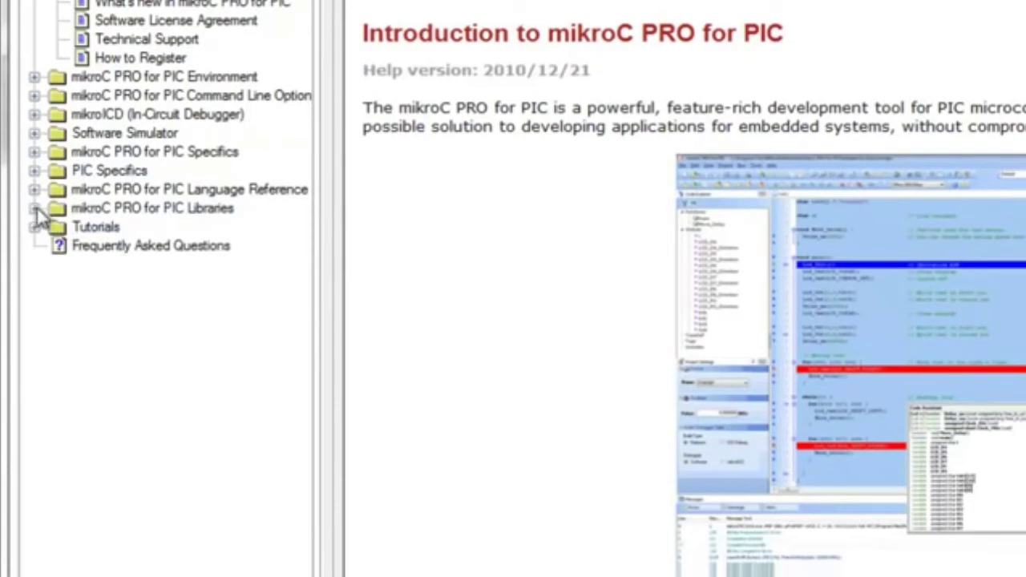
left_click(35, 208)
left_click(134, 228)
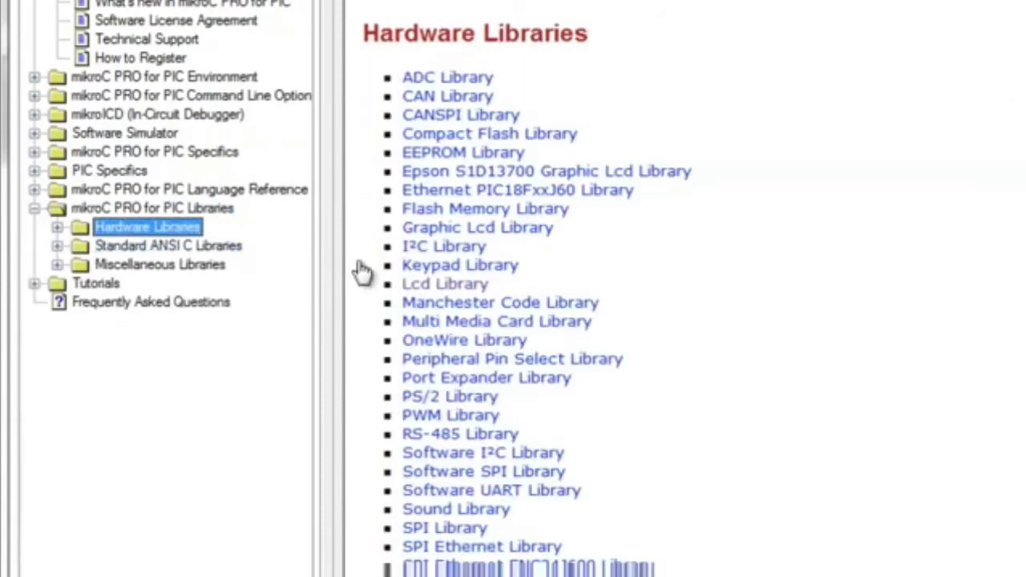
left_click(454, 290)
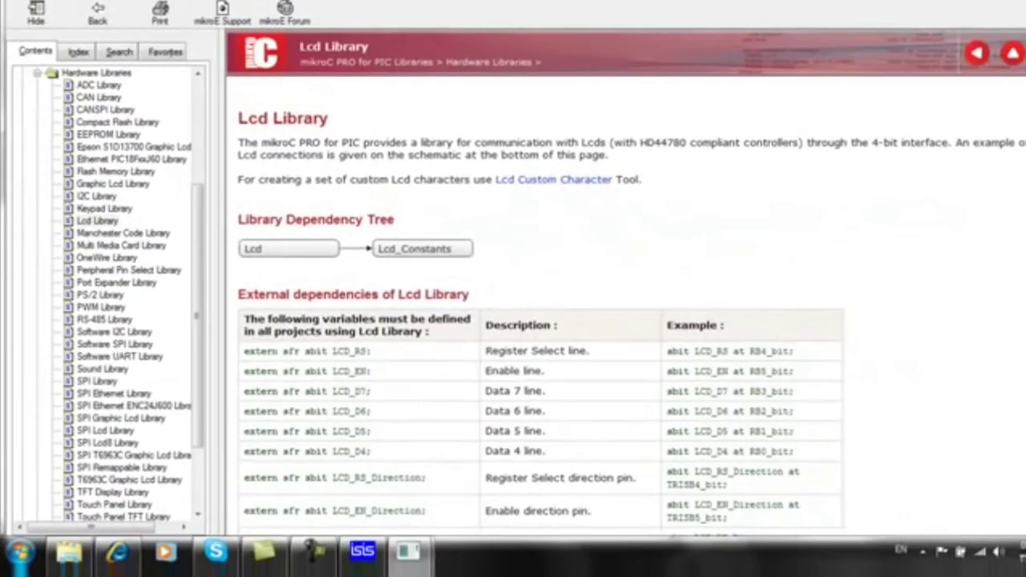
- Select the example's sbit pin and direction declarations on the Lcd Library page
scroll(625, 321, "down", 3)
scroll(625, 320, "down", 2)
scroll(625, 321, "down", 2)
scroll(625, 321, "down", 3)
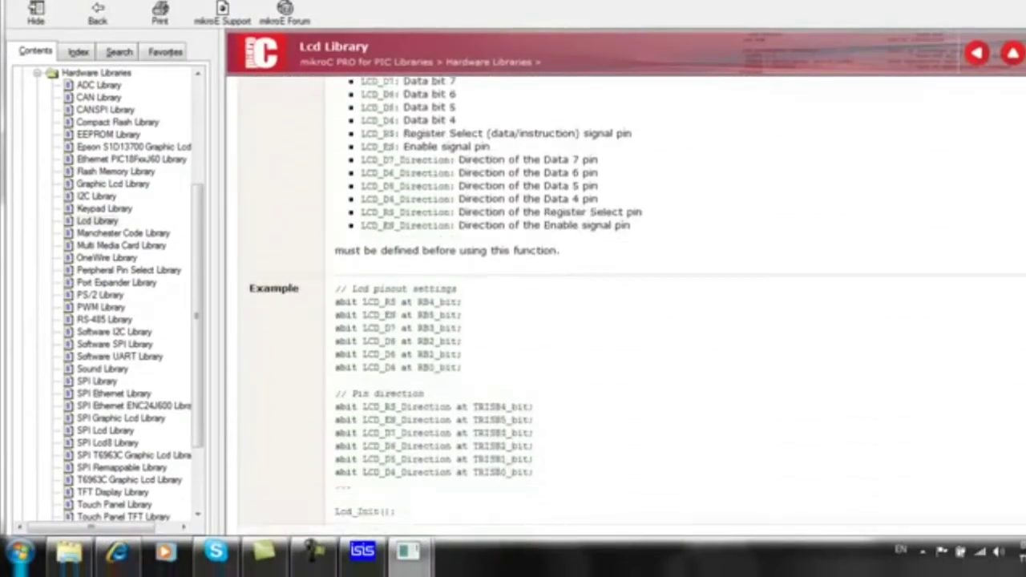
scroll(625, 321, "down", 3)
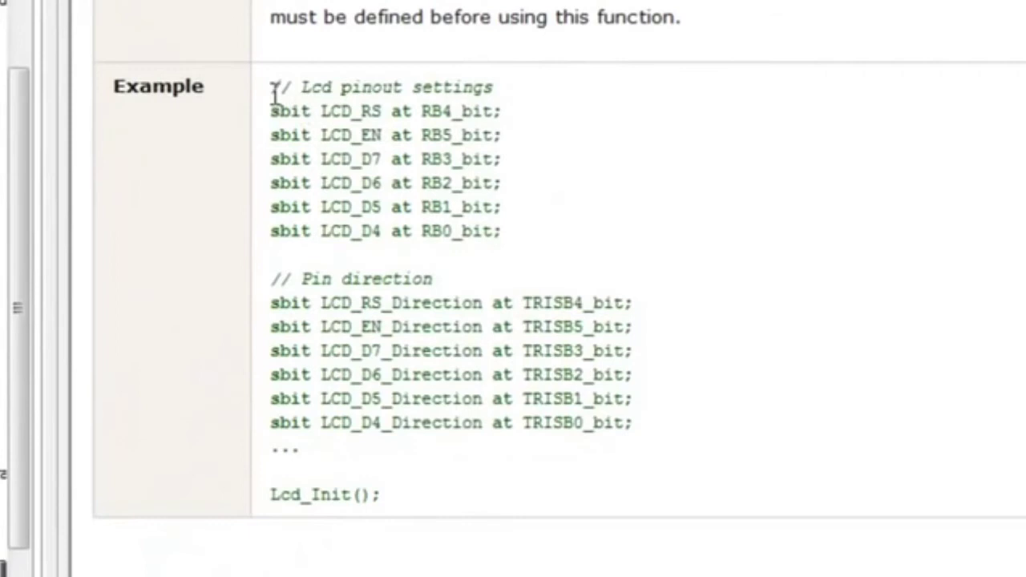
left_click_drag(271, 88, 650, 445)
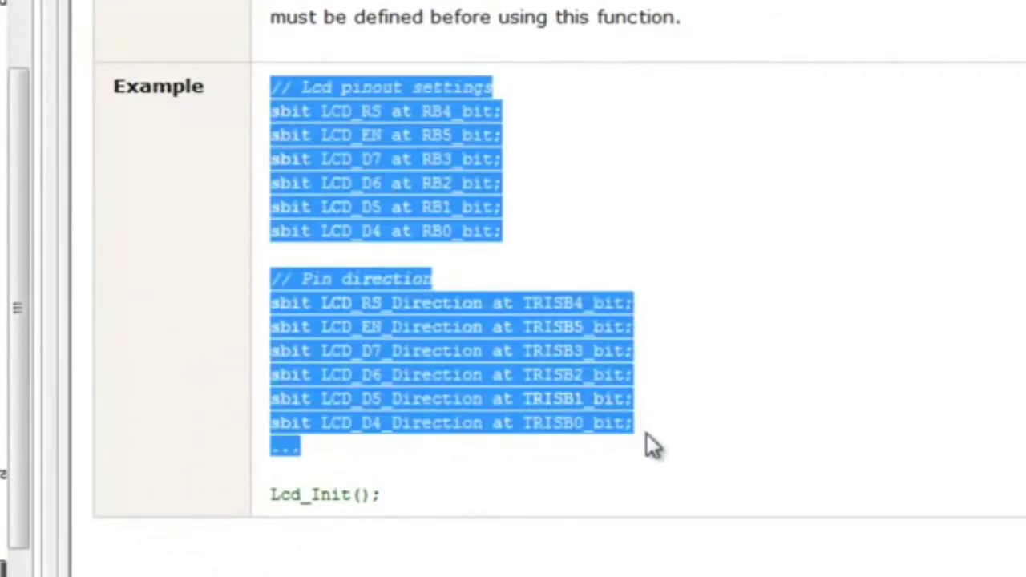
left_click_drag(644, 436, 640, 425)
key("ctrl+c")
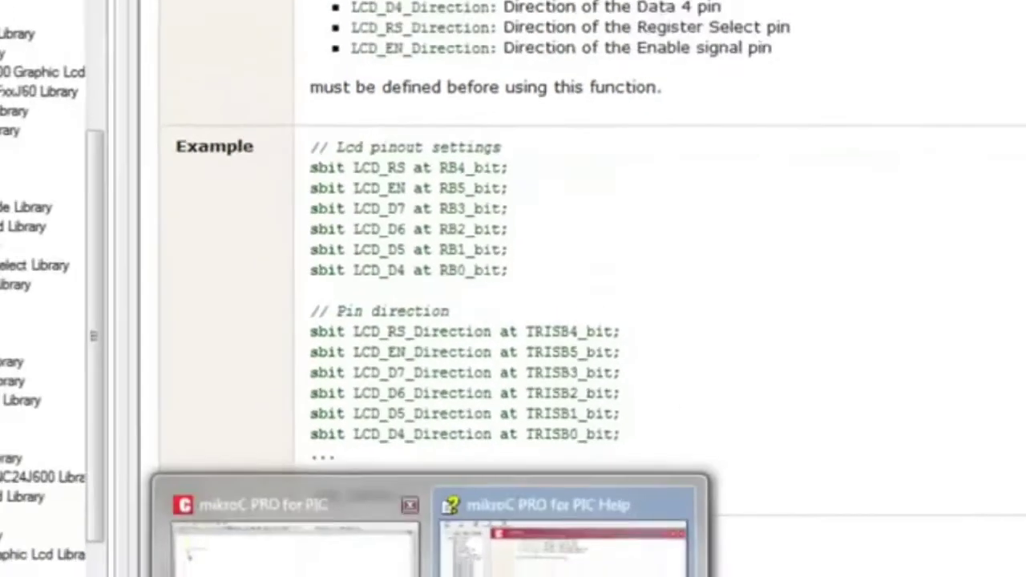
left_click(294, 538)
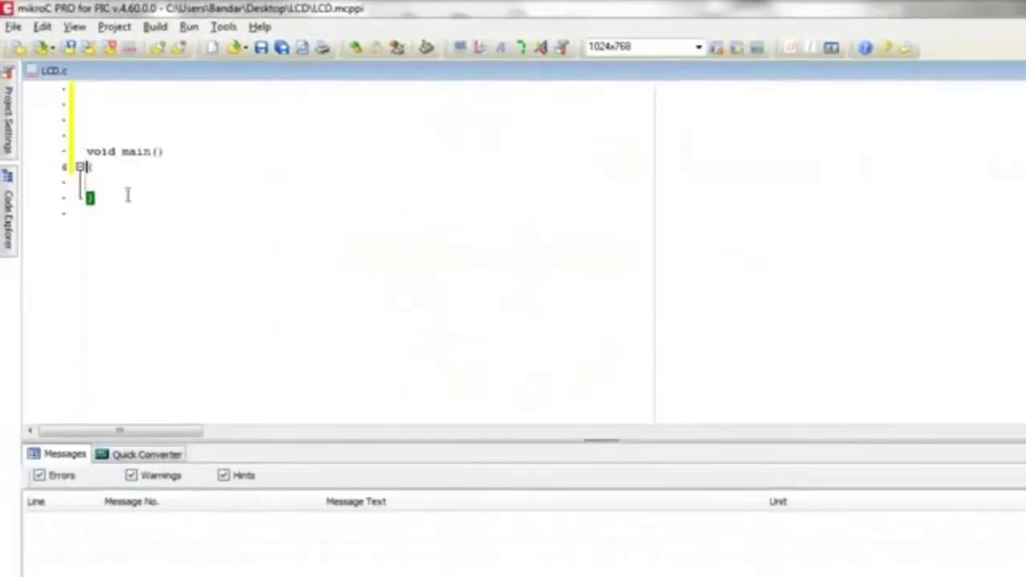
- Paste the example LCD pin declarations above main() and renumber their RB pins
left_click(104, 101)
key("ctrl+v")
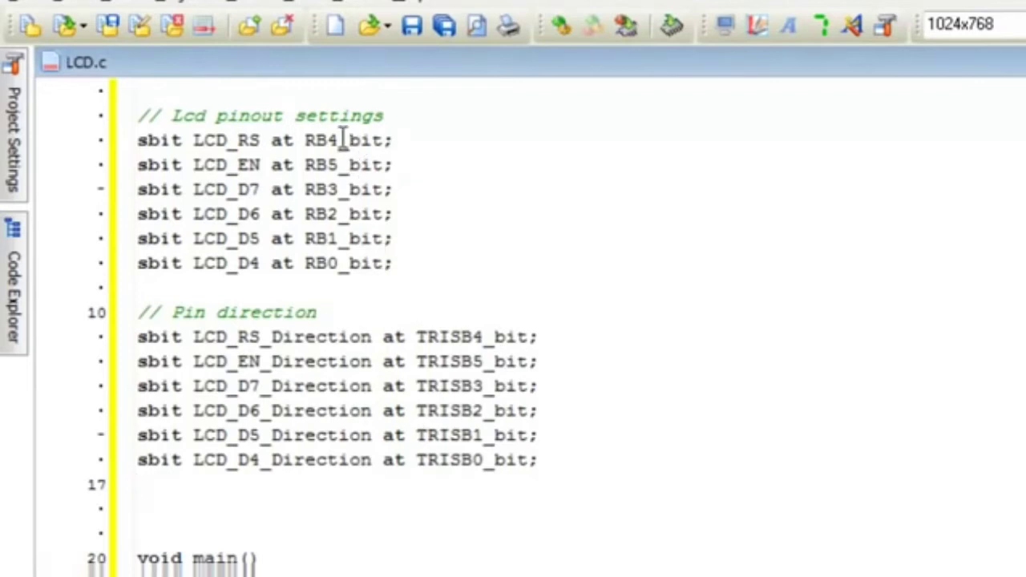
left_click_drag(327, 140, 337, 141)
type("0")
type("1")
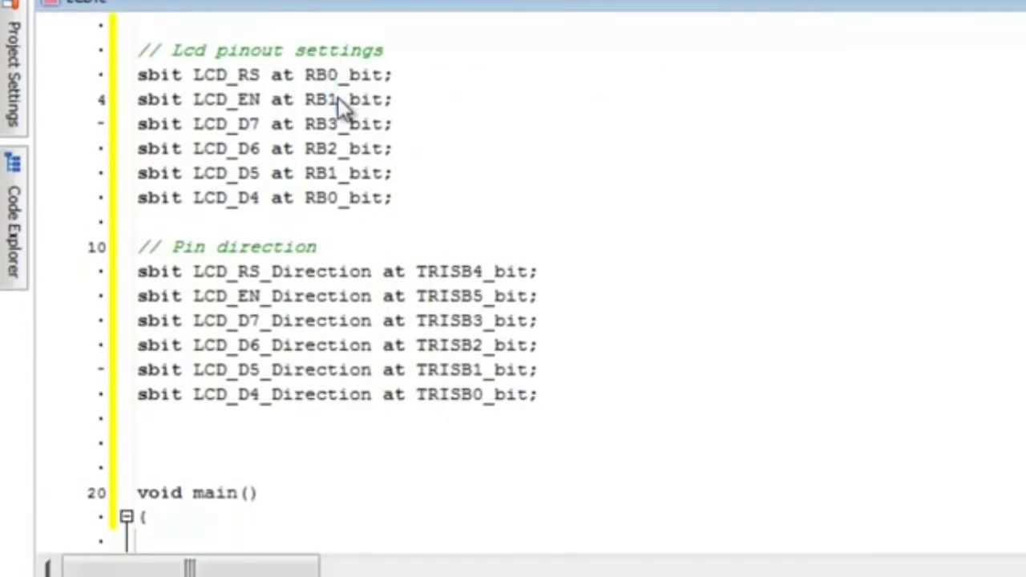
left_click_drag(327, 124, 339, 123)
type("2")
left_click_drag(328, 148, 339, 148)
type("3")
left_click_drag(326, 173, 339, 173)
type("4")
left_click_drag(327, 198, 339, 198)
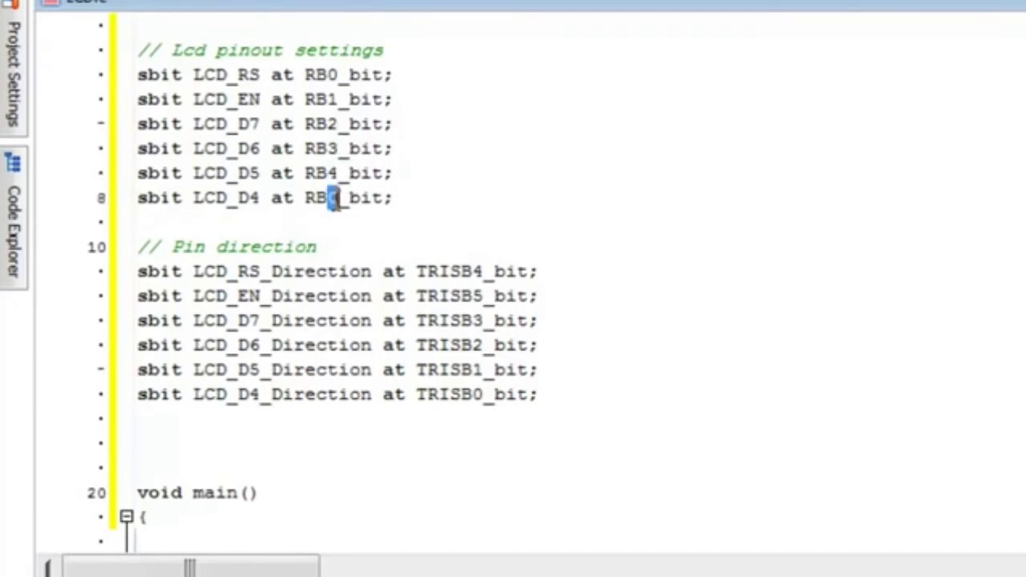
type("5")
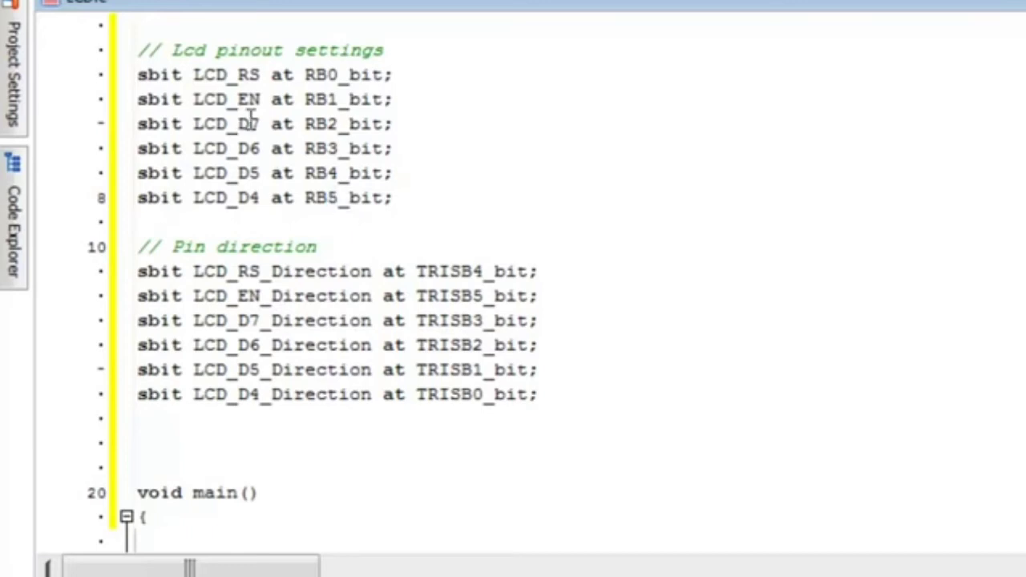
- Renumber the data pin names to LCD_D4–LCD_D7 in order
left_click_drag(248, 123, 260, 123)
type("4")
mouse_move(248, 148)
left_mouse_down()
mouse_move(260, 148)
mouse_move(260, 173)
left_mouse_up()
type("5")
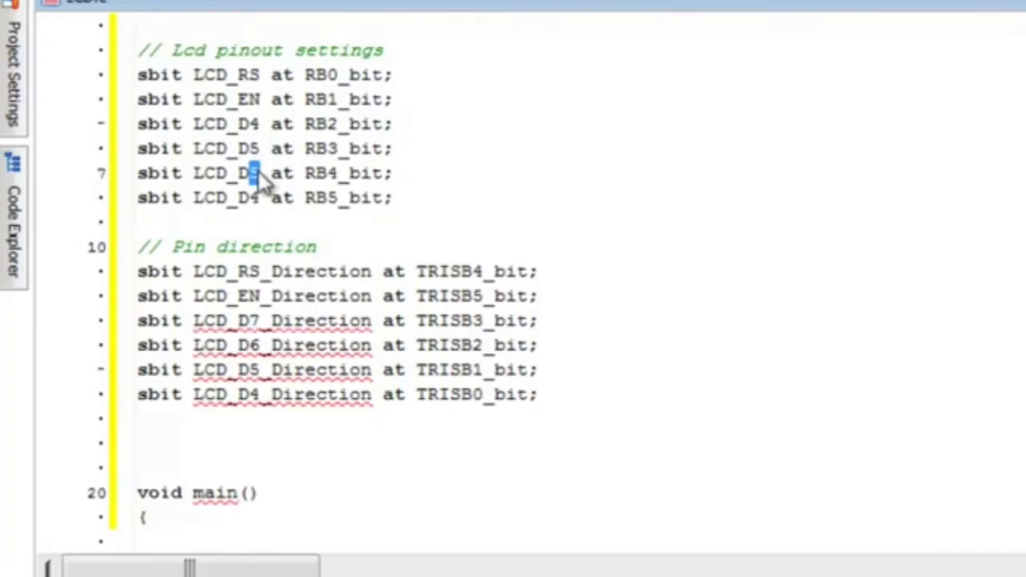
type("6")
left_click_drag(248, 197, 259, 198)
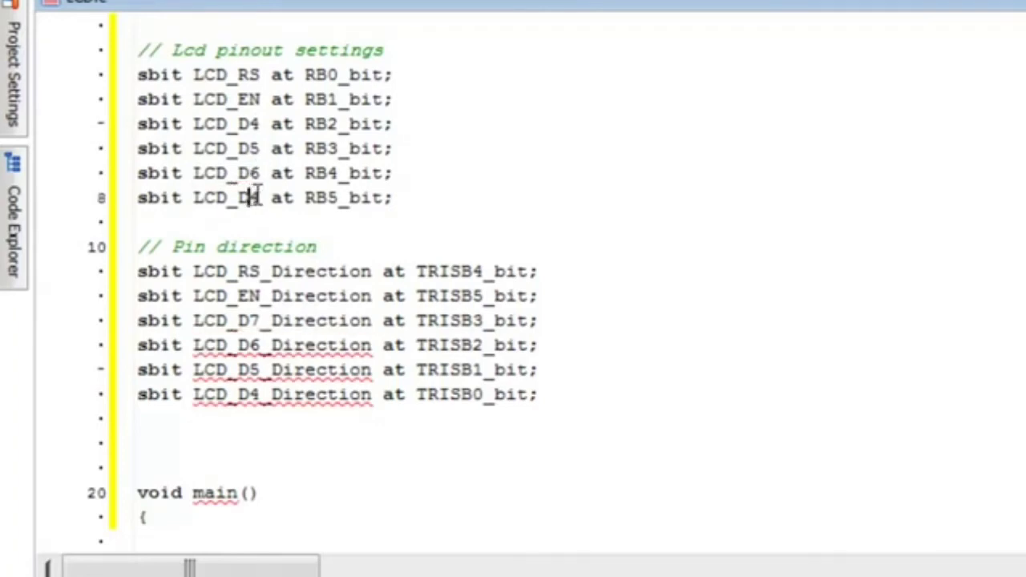
type("7")
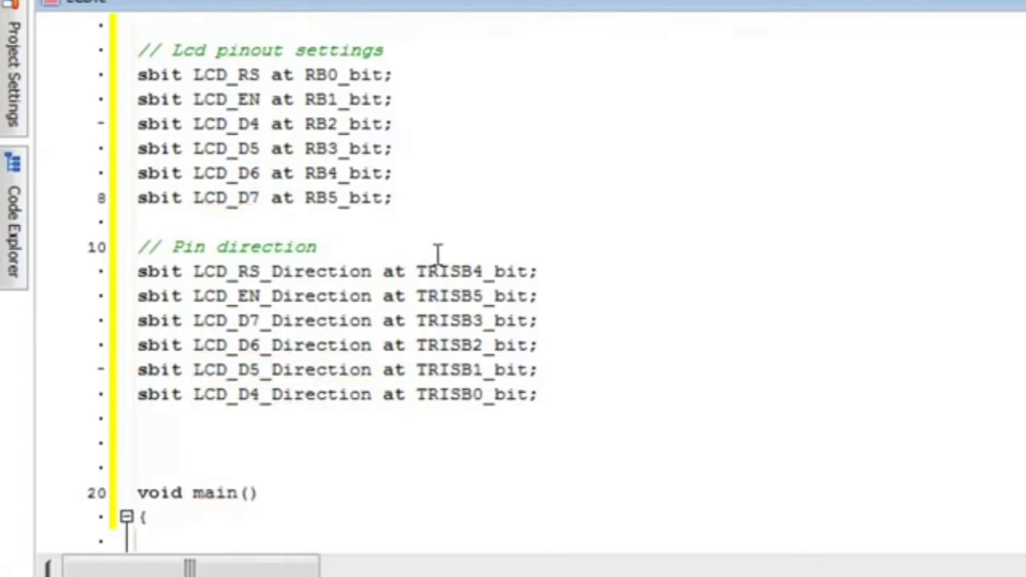
- Set the direction lines to TRISB0–TRISB5 with matching RS, EN, D4–D7 names
left_click_drag(472, 271, 484, 271)
type("0")
left_click_drag(472, 296, 484, 296)
type("1")
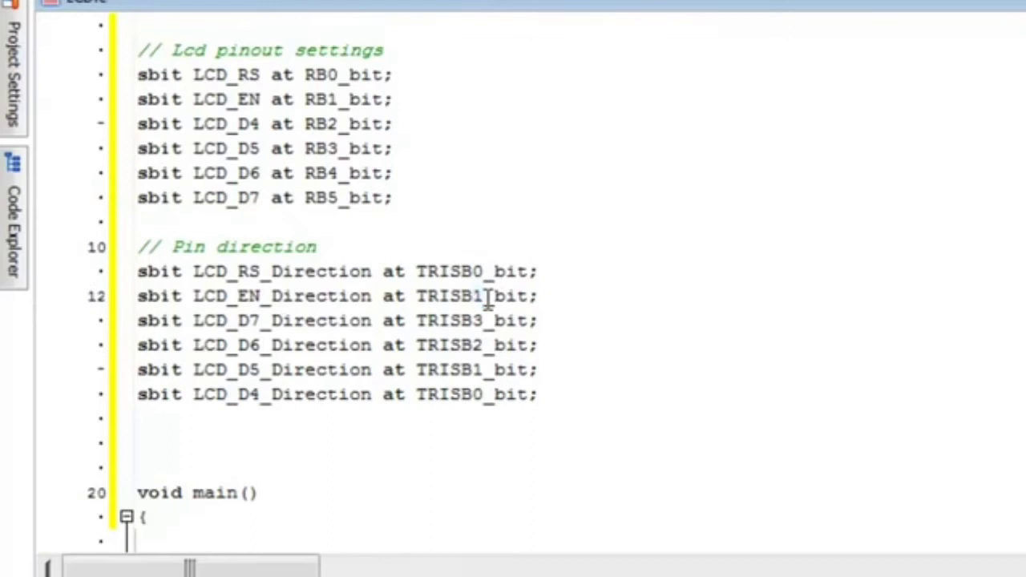
mouse_move(472, 321)
left_mouse_down()
mouse_move(485, 320)
mouse_move(484, 345)
left_mouse_up()
type("2")
type("3")
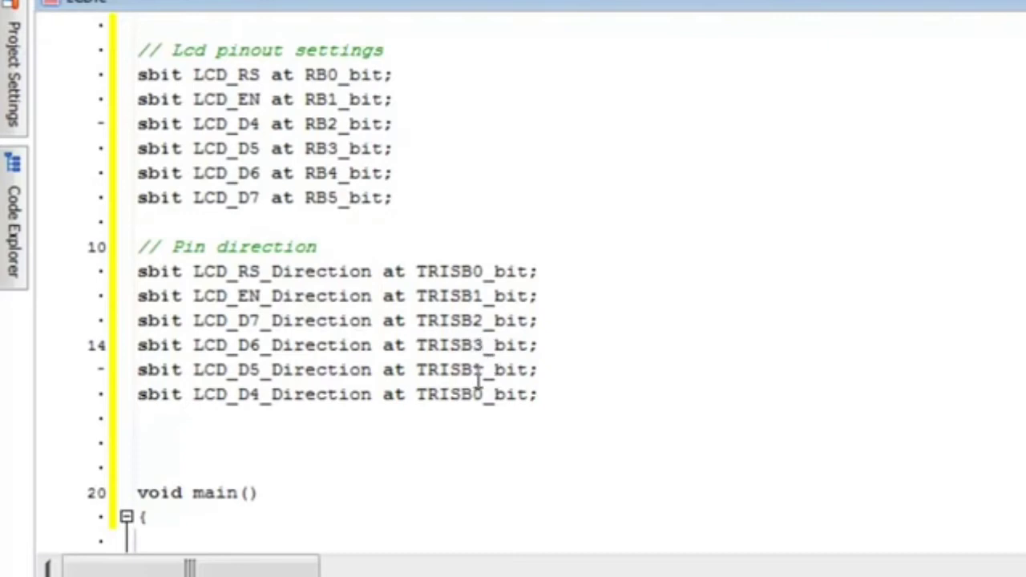
mouse_move(471, 369)
left_mouse_down()
mouse_move(484, 370)
mouse_move(484, 393)
left_mouse_up()
type("4")
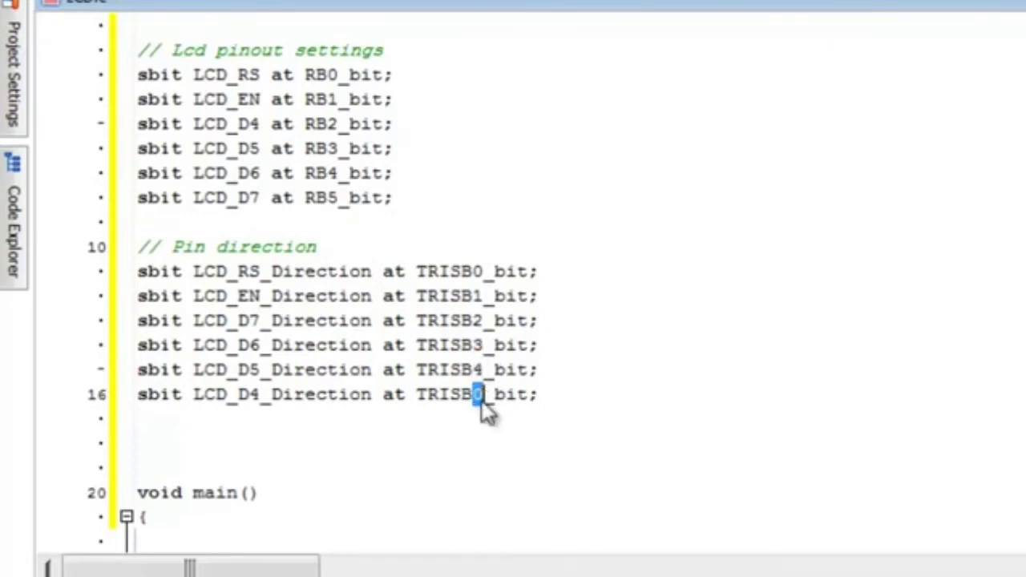
type("5")
mouse_move(250, 320)
left_mouse_down()
mouse_move(262, 320)
mouse_move(262, 345)
left_mouse_up()
type("4")
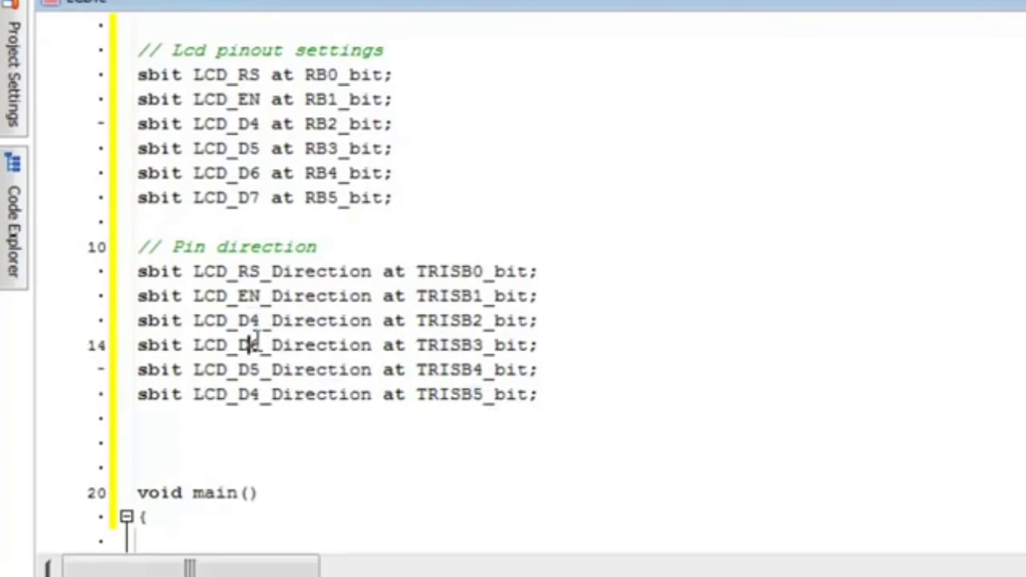
type("5")
mouse_move(250, 369)
left_mouse_down()
mouse_move(261, 369)
mouse_move(260, 394)
left_mouse_up()
type("67")
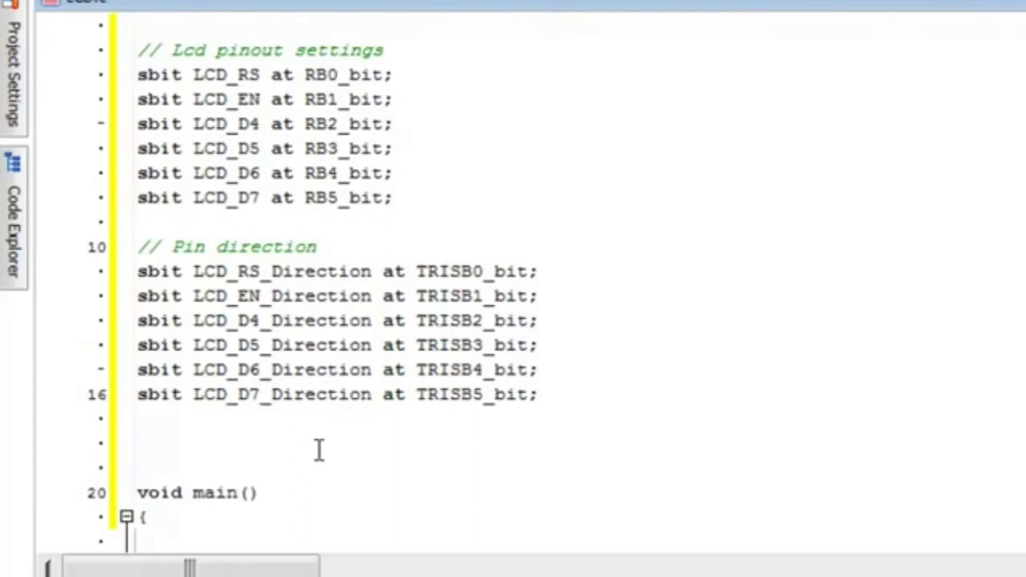
left_click(478, 444)
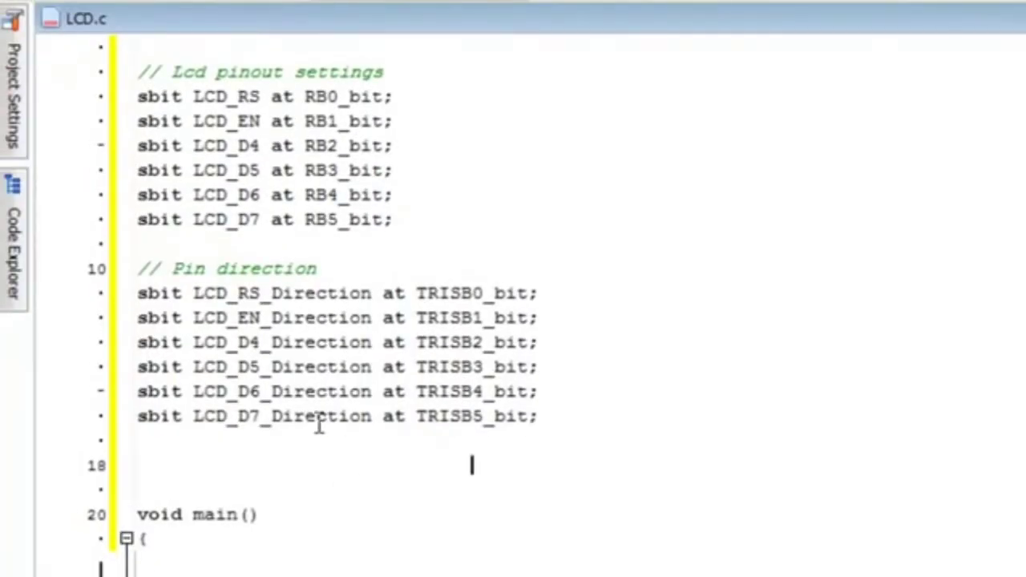
left_click(250, 392)
left_click_drag(250, 391, 261, 392)
left_click_drag(463, 393, 486, 393)
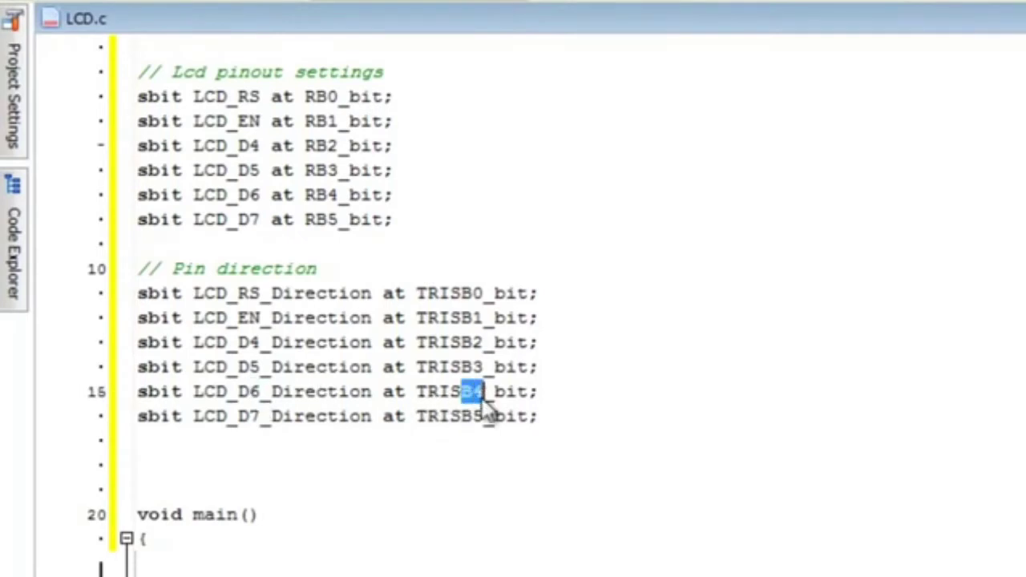
left_click(559, 416)
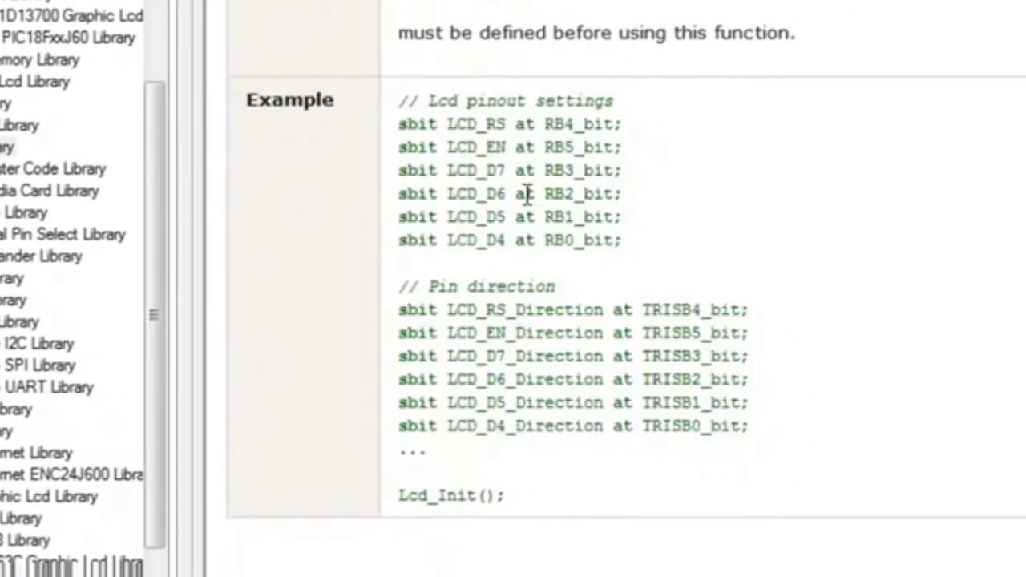
- Highlight LCD_D7, RB3 and D6 in the Help example to compare pin assignments
left_click_drag(495, 175, 507, 174)
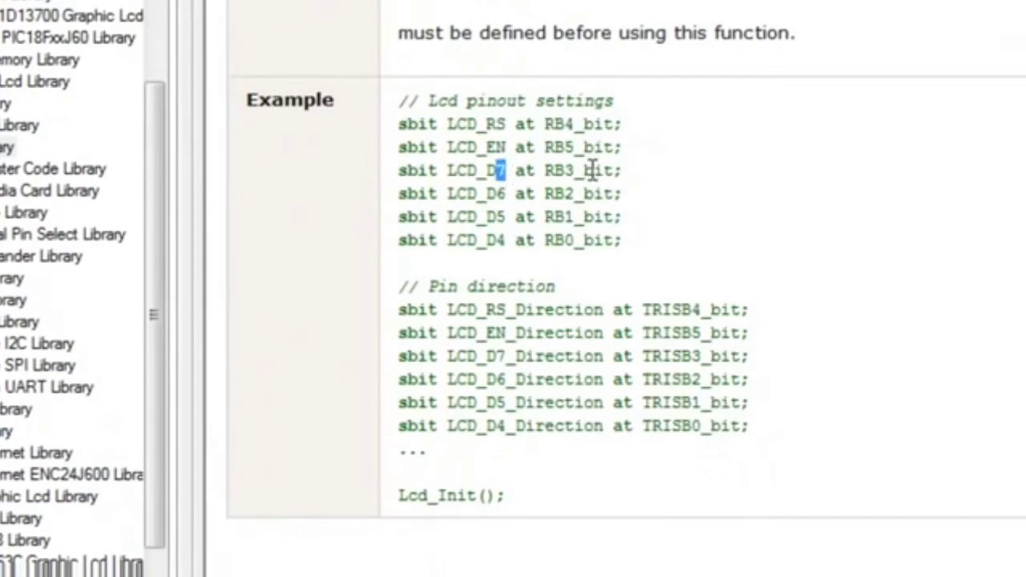
left_click_drag(553, 171, 575, 171)
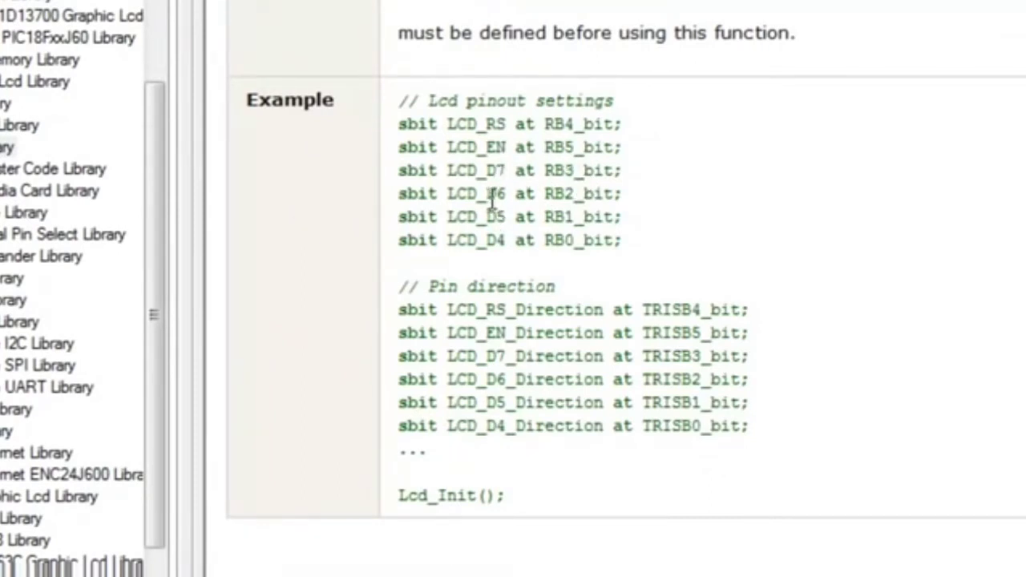
left_click_drag(486, 193, 574, 194)
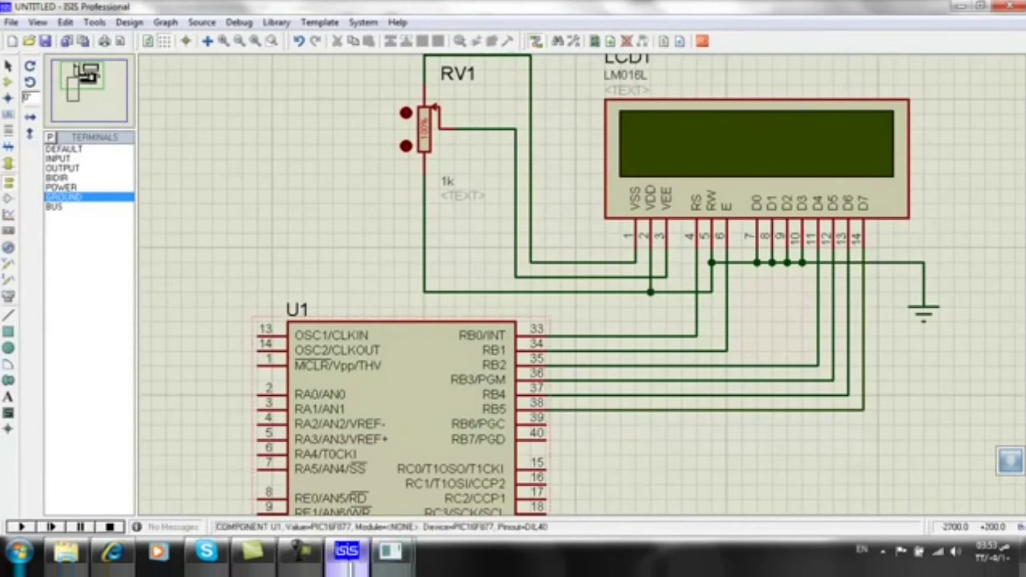
mouse_move(391, 550)
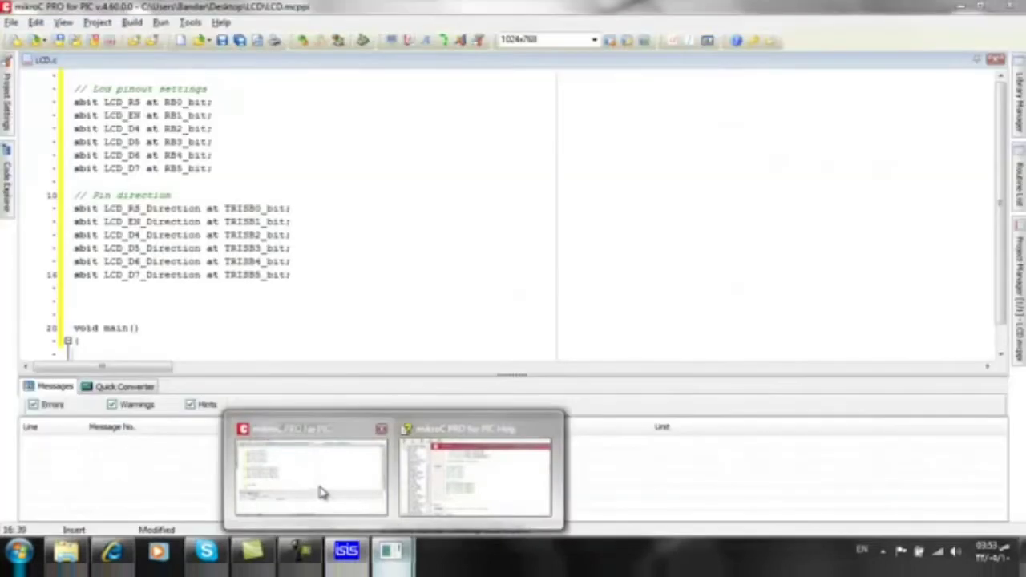
- Delete the blank line above void main() and return to the Lcd Library help
left_click(323, 492)
left_click(74, 327)
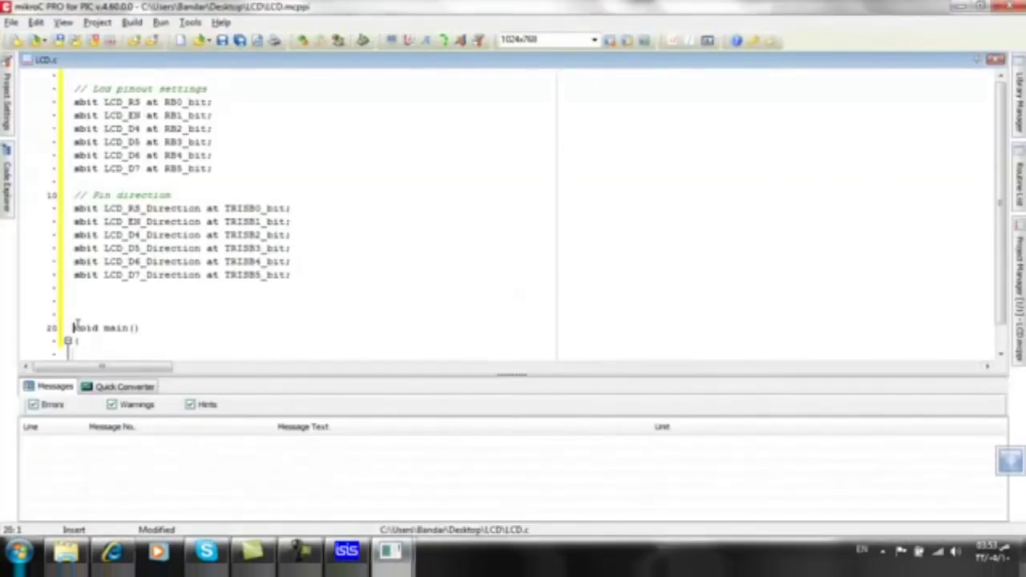
key("BackSpace")
key("BackSpace")
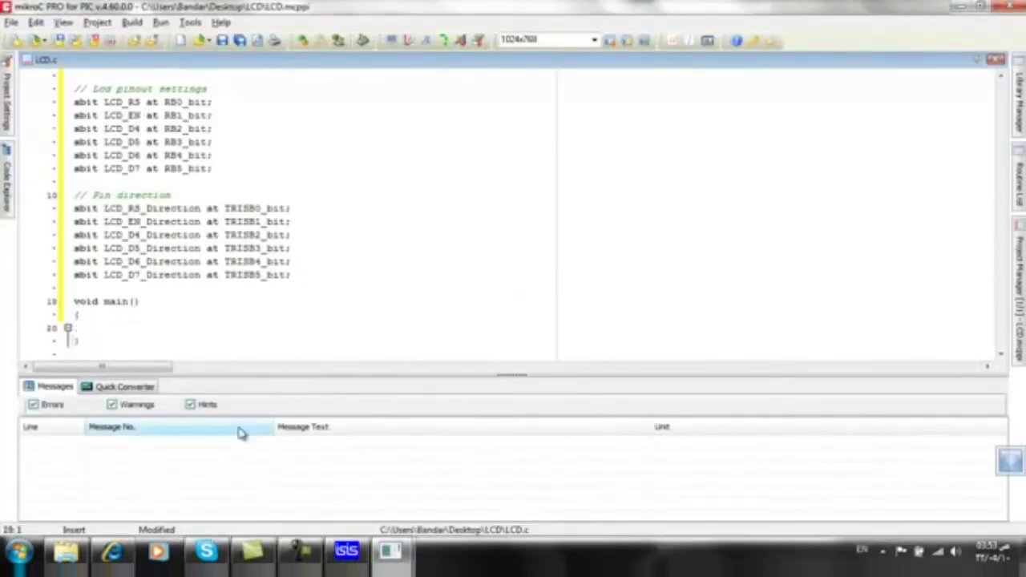
mouse_move(390, 551)
left_click(481, 465)
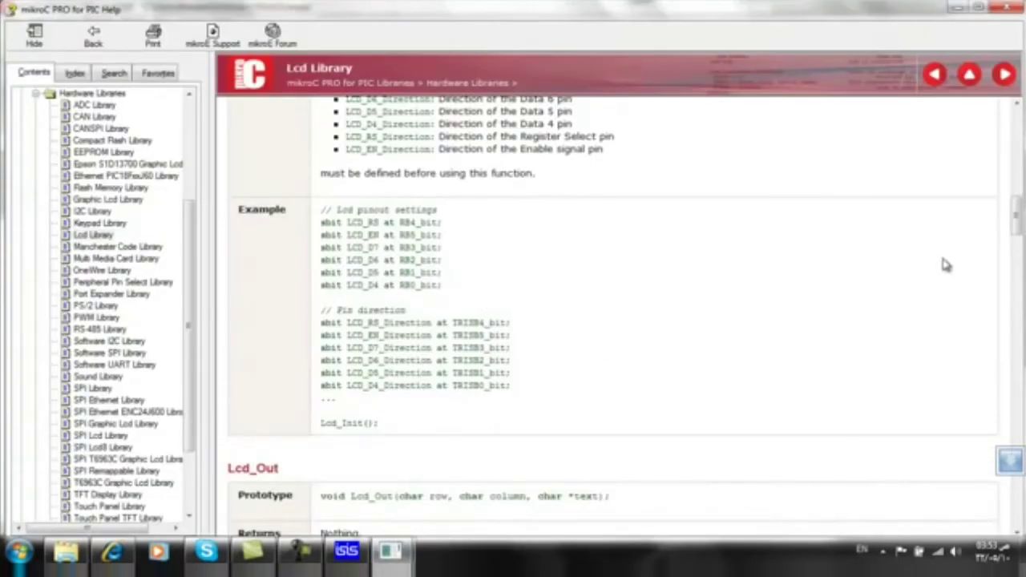
- Scroll the help page to Lcd_Out and select the example's Lcd_Init(); line
left_click_drag(1016, 228, 1017, 246)
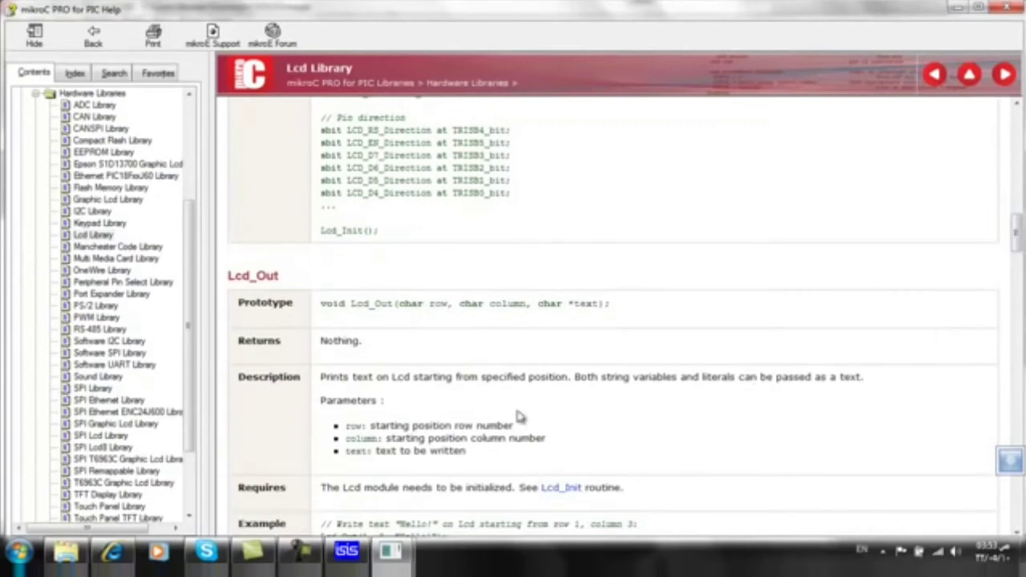
mouse_move(1016, 250)
left_mouse_down()
mouse_move(1020, 274)
mouse_move(1019, 230)
left_mouse_up()
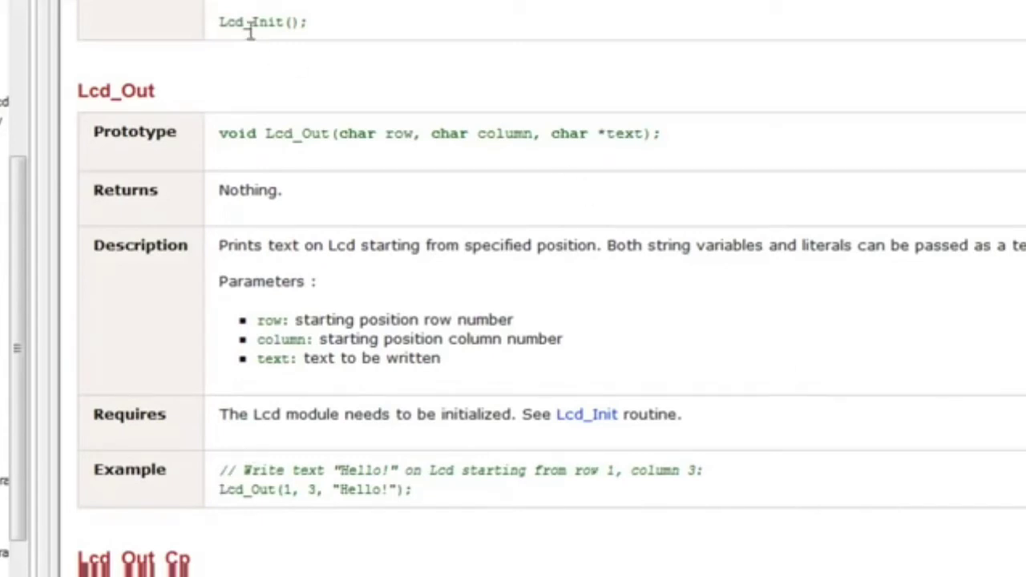
left_click_drag(220, 19, 312, 36)
key("ctrl+c")
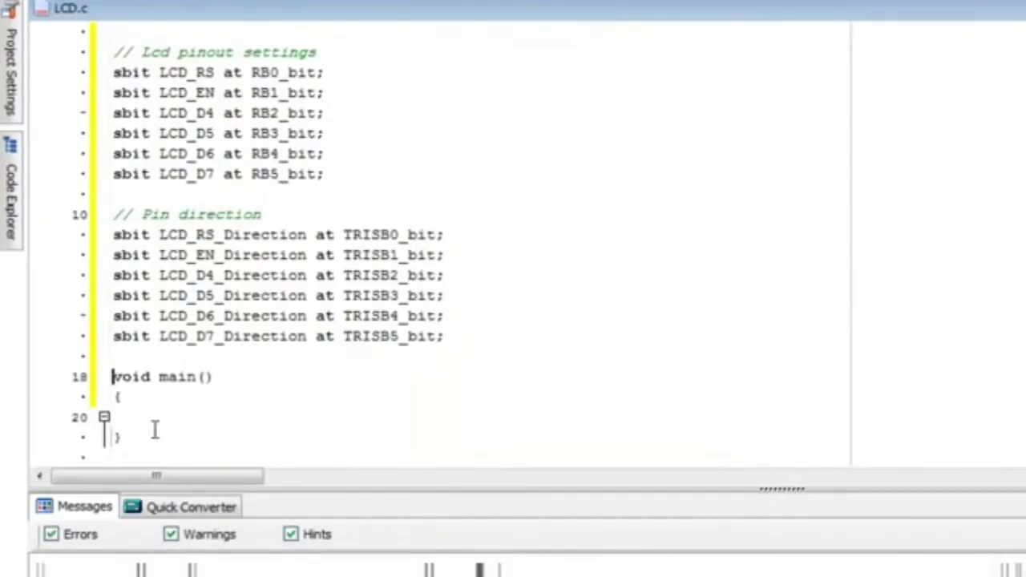
- Paste Lcd_Init(); between main()'s braces on line 20
left_click(127, 412)
key("ctrl+v")
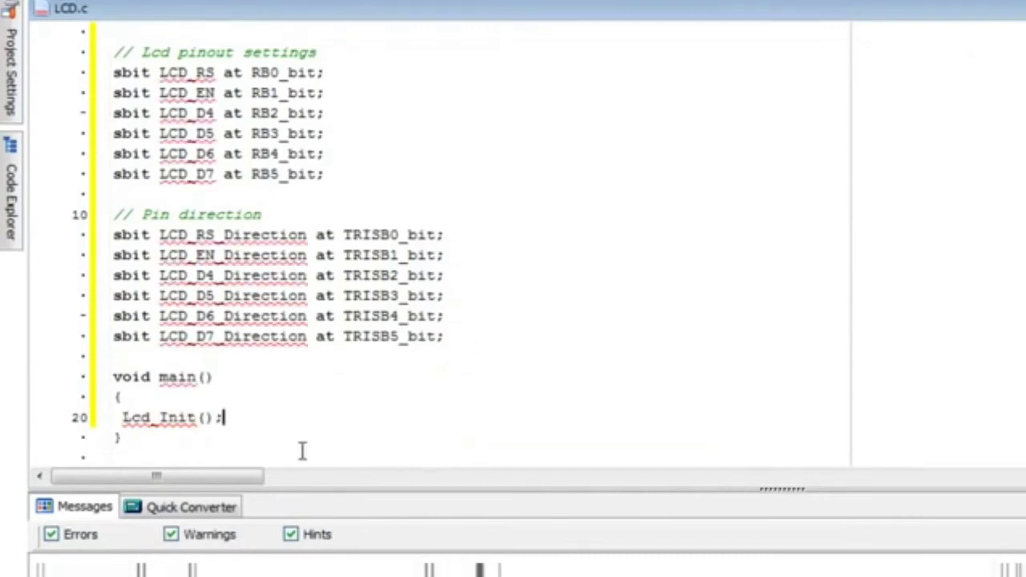
mouse_move(121, 417)
left_mouse_down()
mouse_move(214, 395)
mouse_move(232, 417)
left_mouse_up()
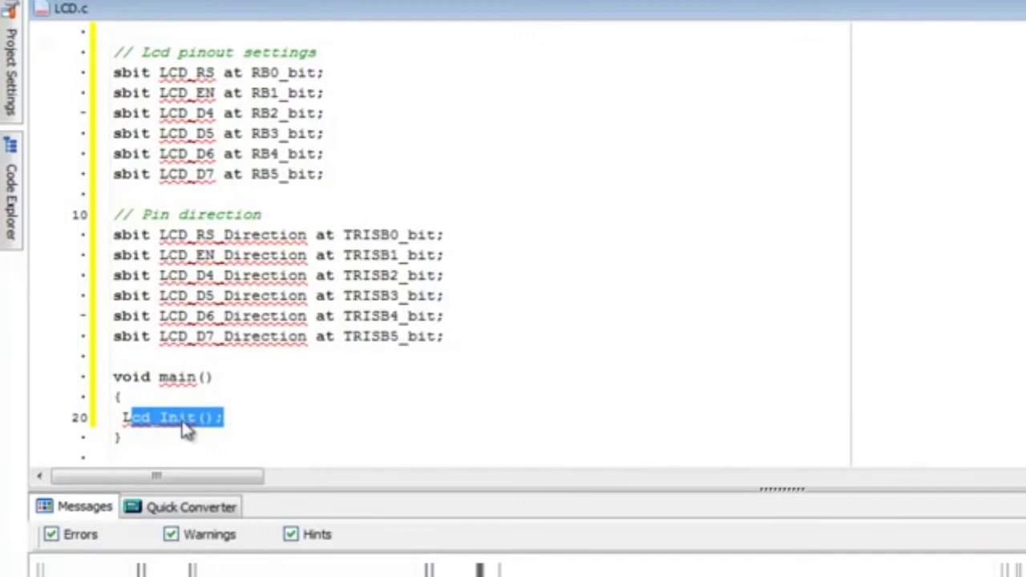
left_click(244, 413)
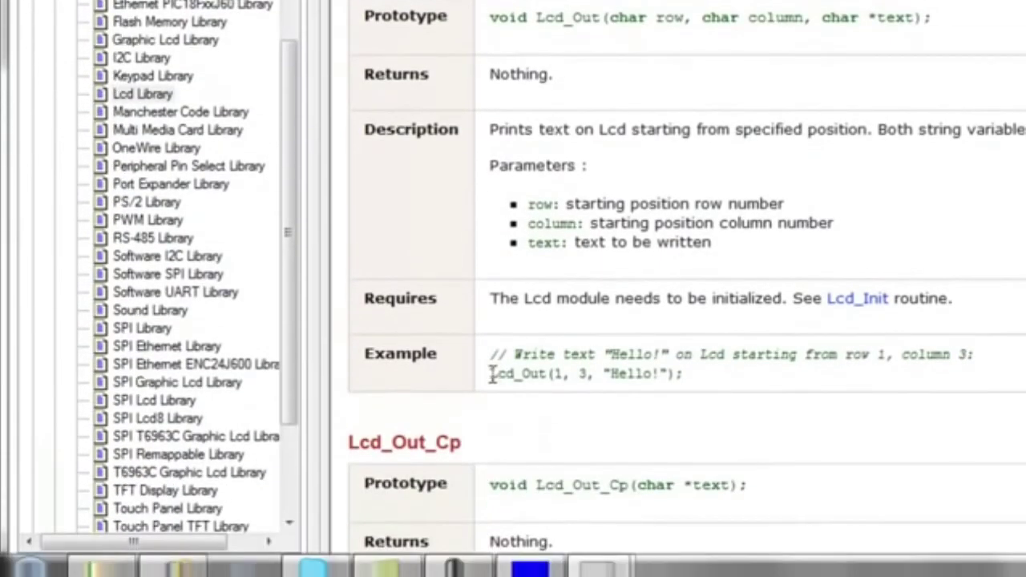
- Paste the help example's Lcd_Out "Hello!" call on a new line after Lcd_Init();
left_click_drag(490, 374, 683, 375)
key("ctrl+c")
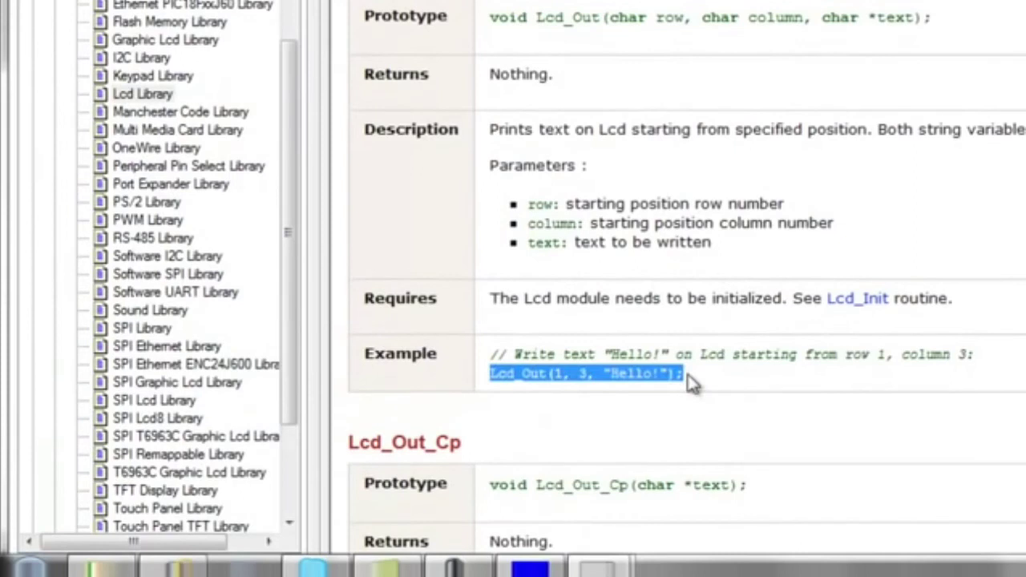
left_click(529, 567)
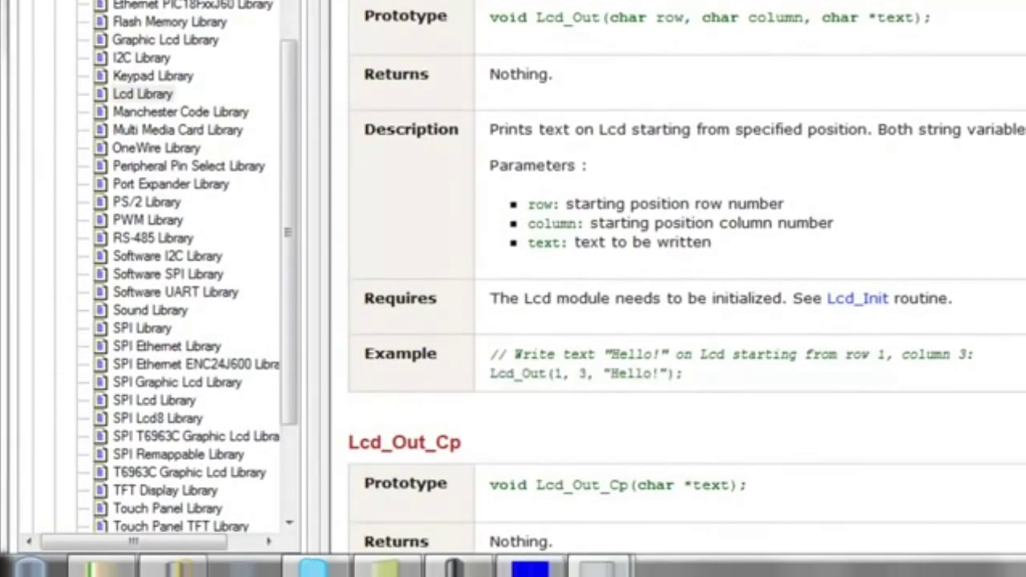
left_click(489, 503)
left_click(227, 236)
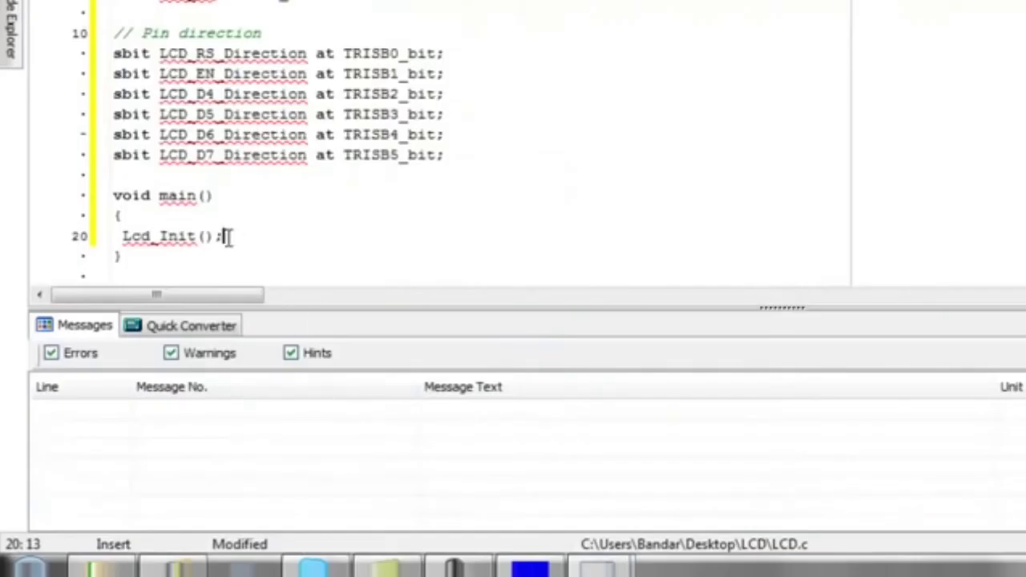
key("Return")
key("ctrl+v")
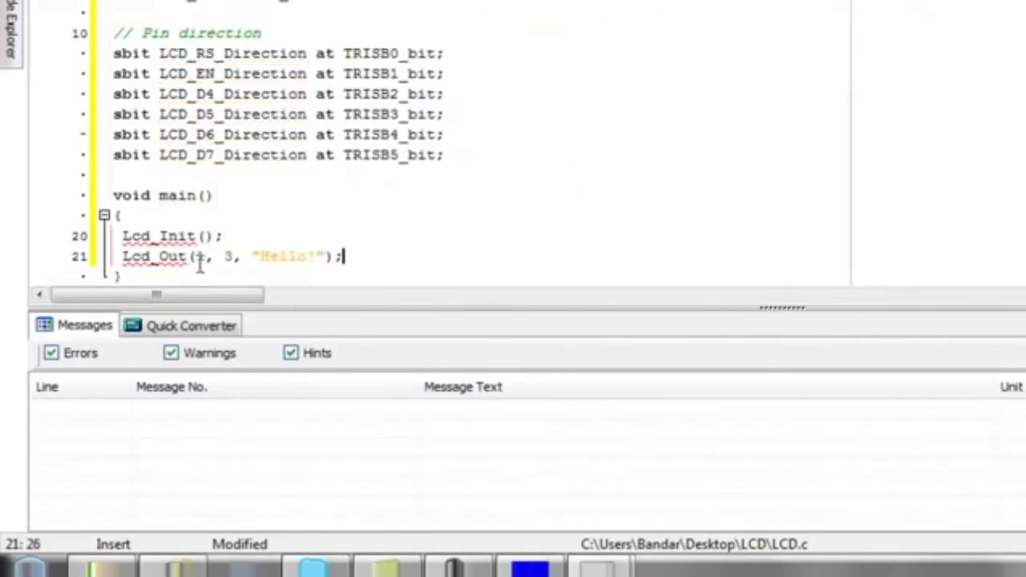
- Adjust the Lcd_Out arguments so the call reads Lcd_Out(1, 1, "Hello!")
double_click(201, 256)
double_click(229, 257)
double_click(200, 256)
double_click(231, 256)
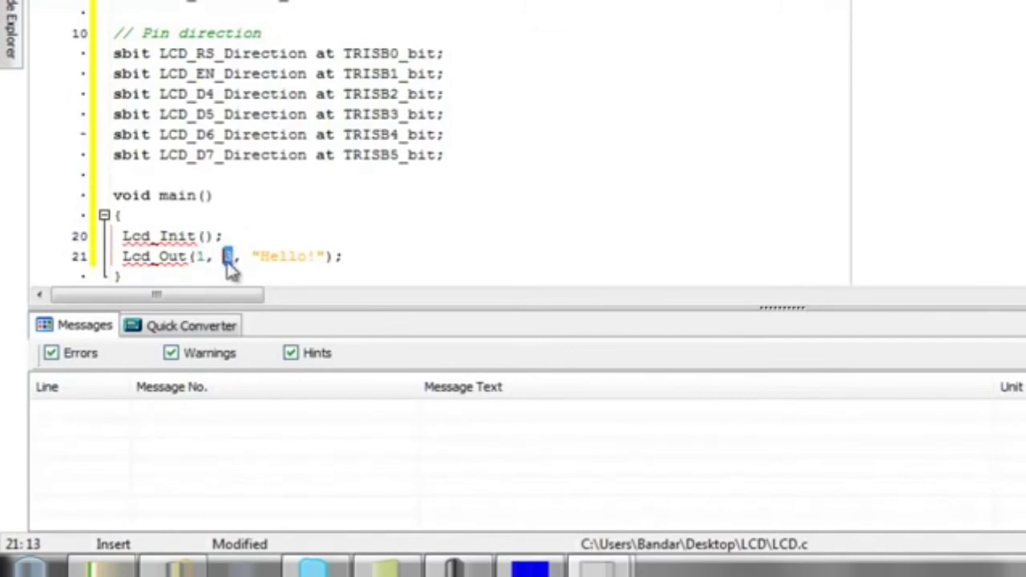
left_click(528, 567)
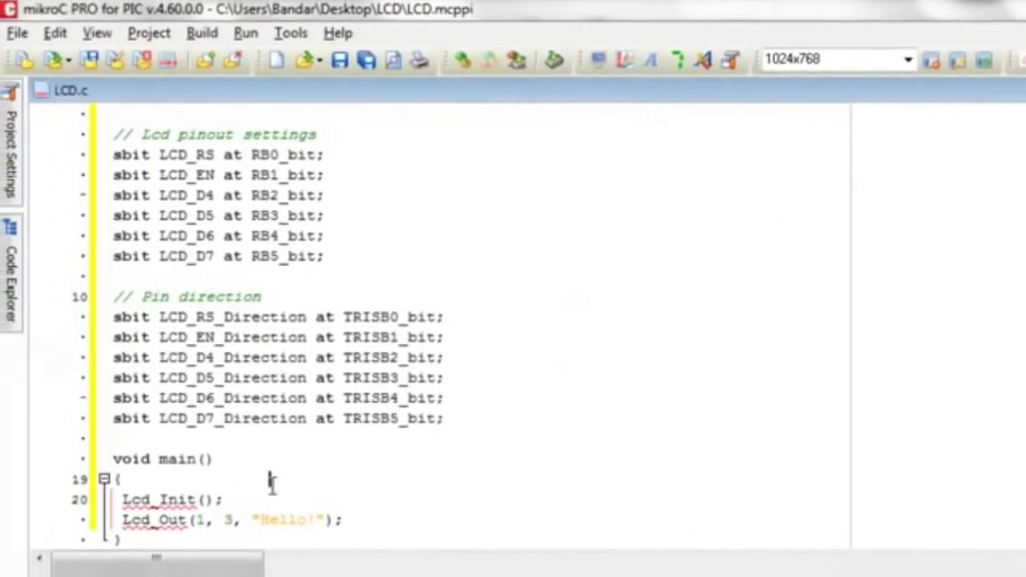
double_click(227, 522)
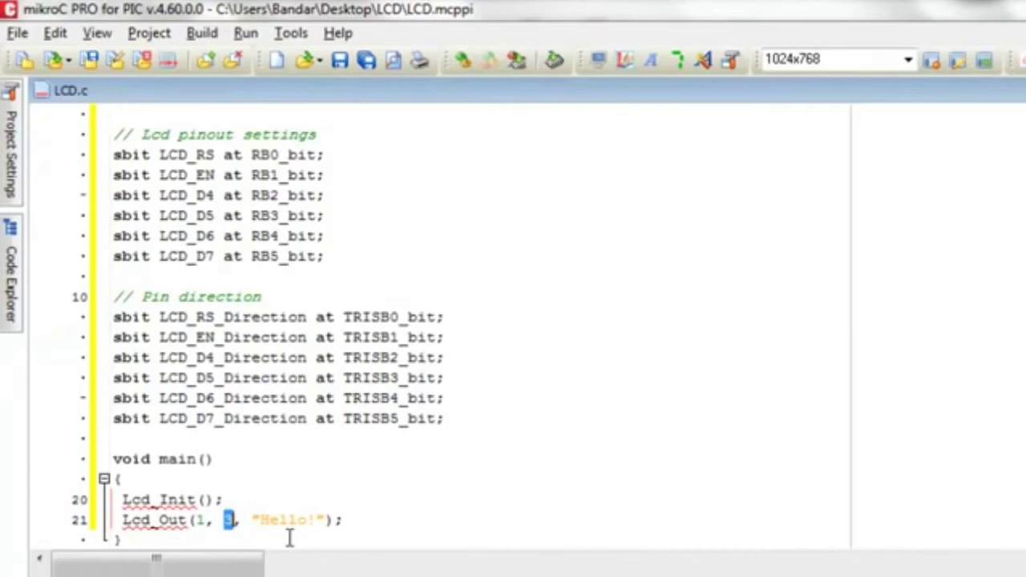
type("1")
double_click(201, 520)
double_click(268, 520)
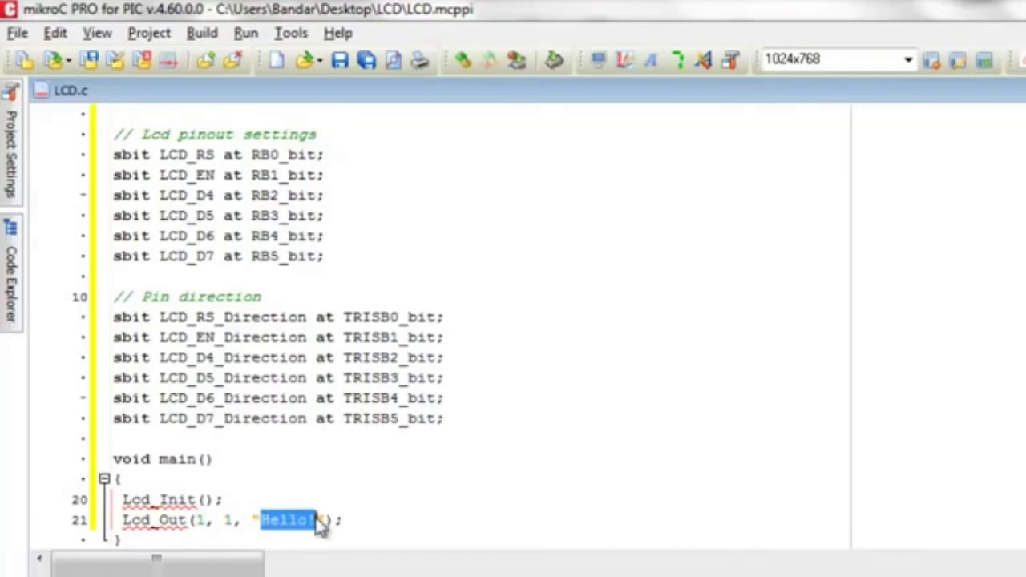
left_click(361, 518)
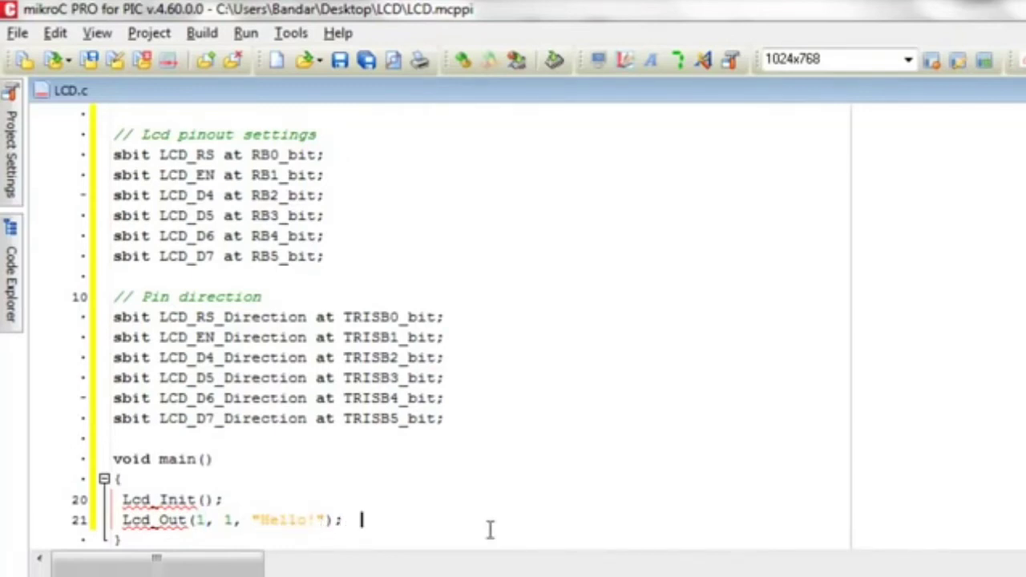
scroll(441, 321, "down", 1)
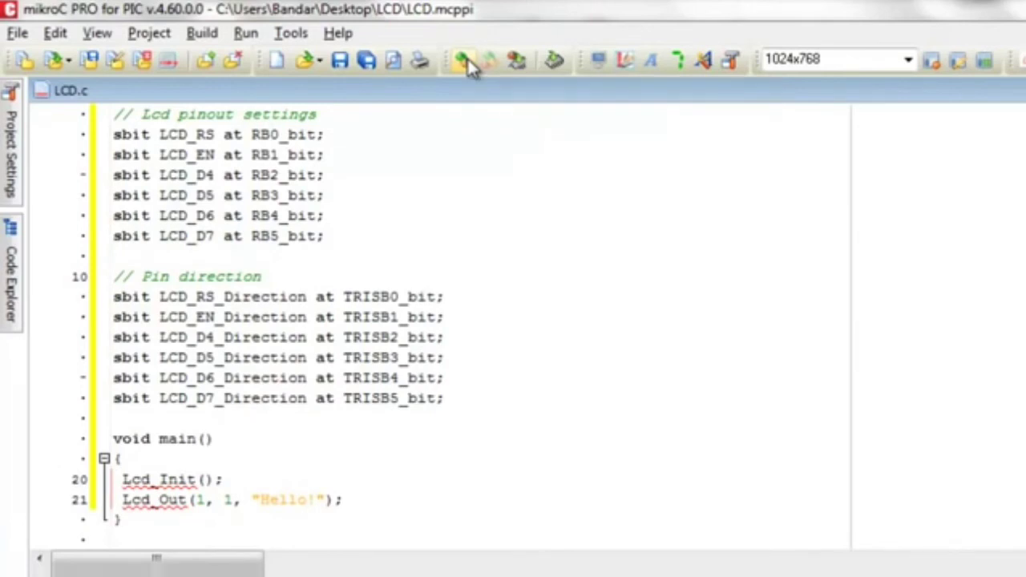
- Build the LCD project into a hex file and return to the Proteus schematic
left_click(467, 58)
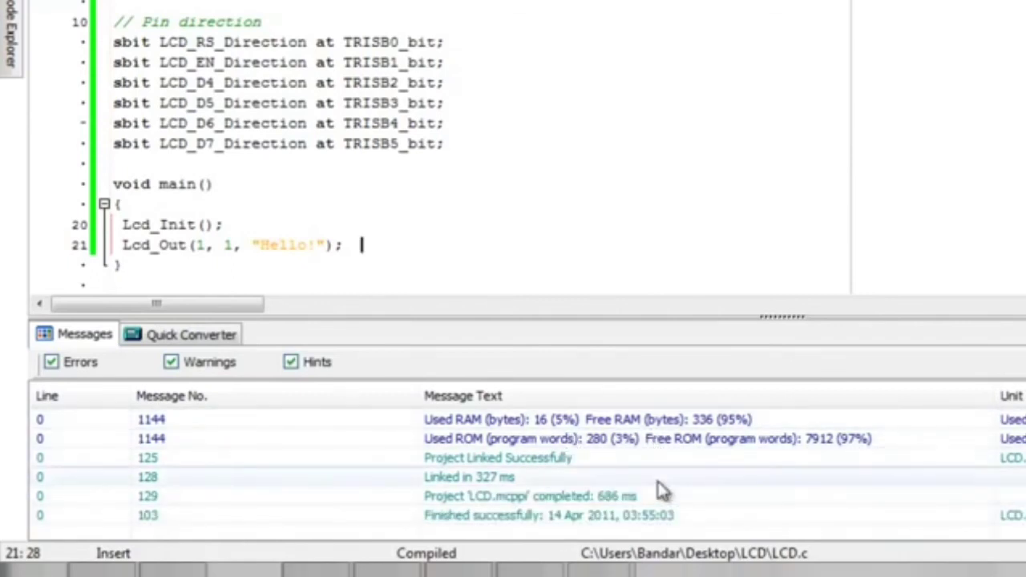
left_click(545, 569)
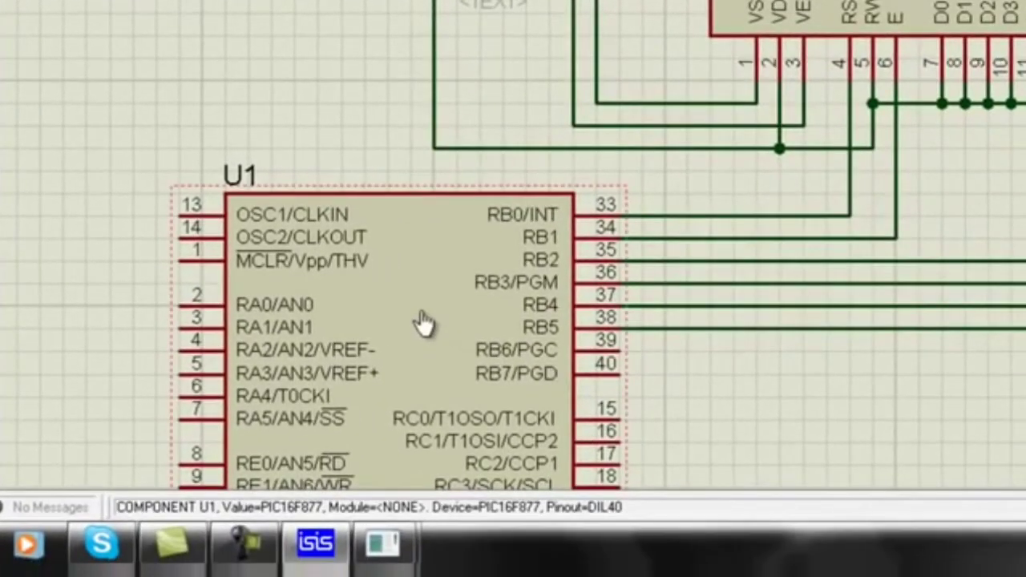
- Change U1's processor clock frequency from 1MHz to 8MHz
double_click(420, 314)
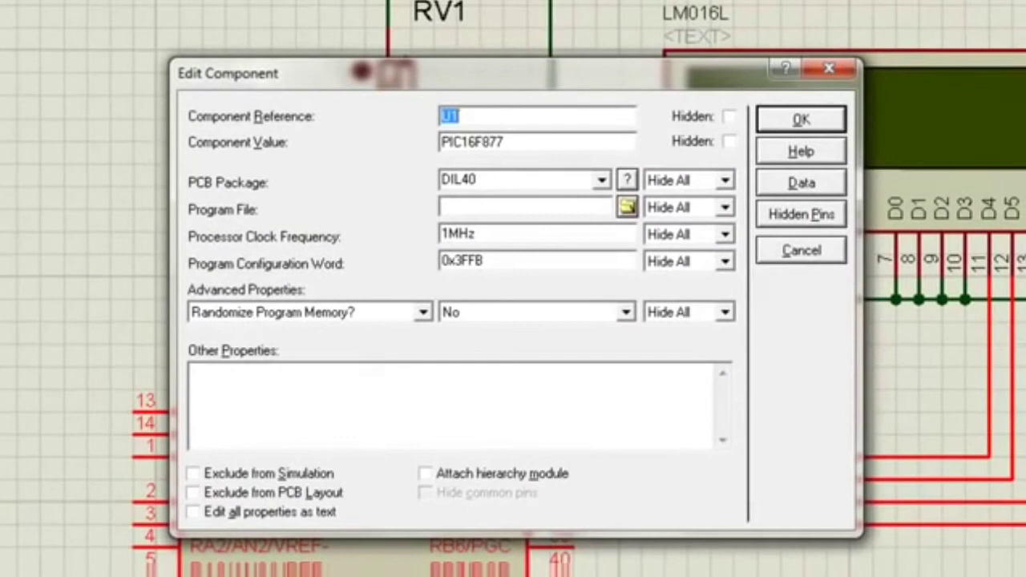
left_click(446, 233)
left_click_drag(445, 233, 417, 261)
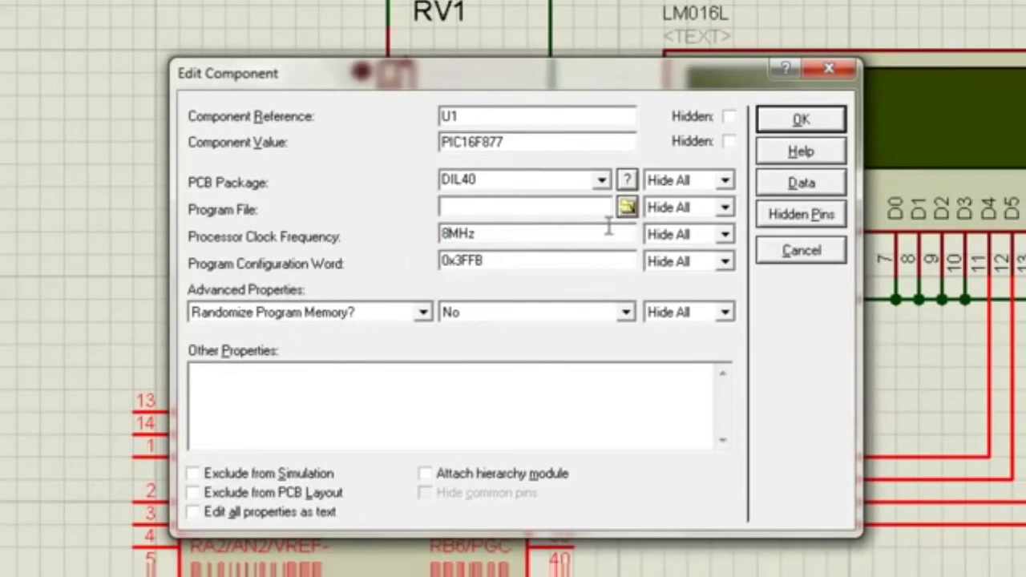
type("8")
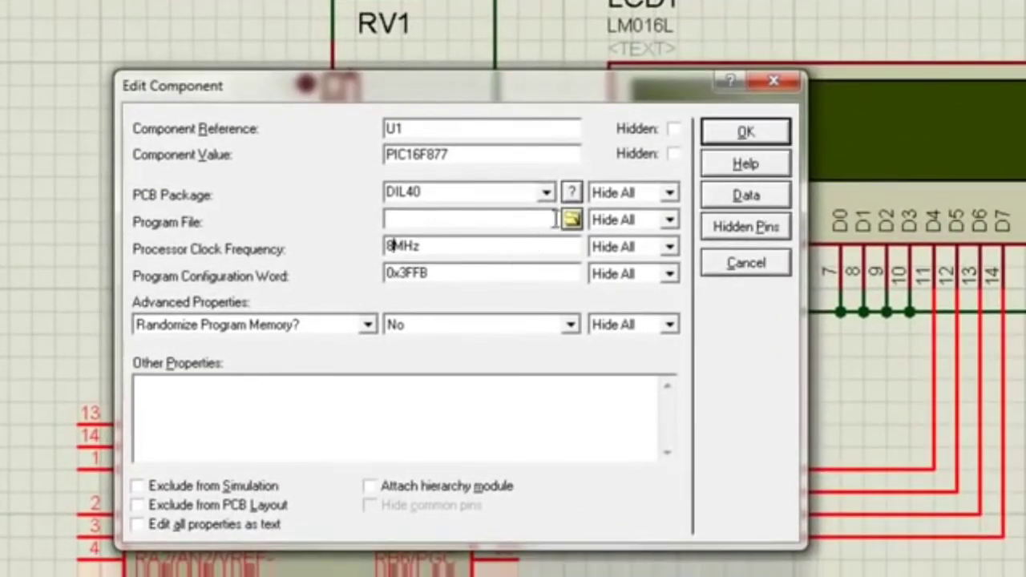
- Set U1's program file to Desktop\LCD\LCD.hex and close the properties
left_click(571, 221)
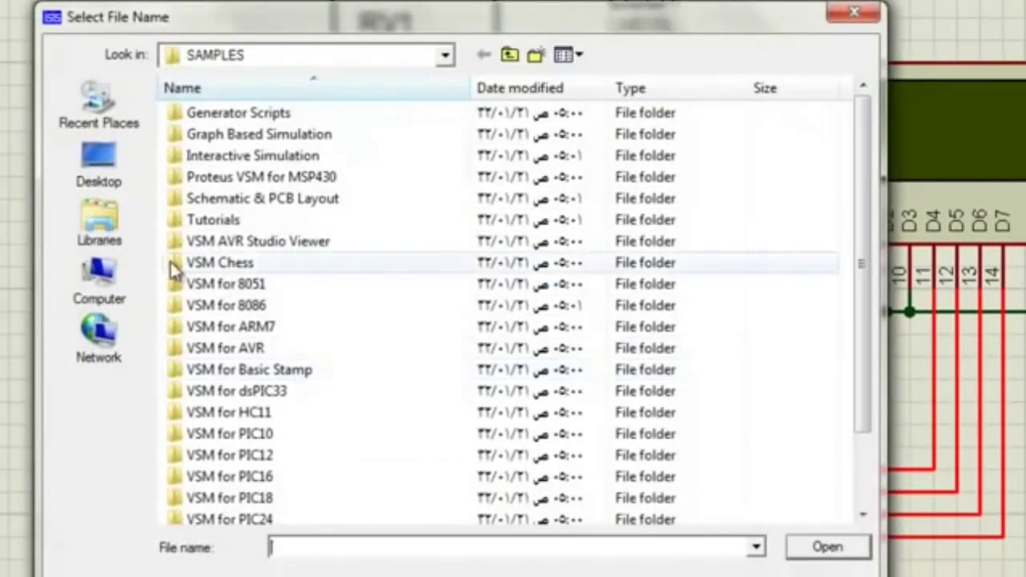
left_click(125, 167)
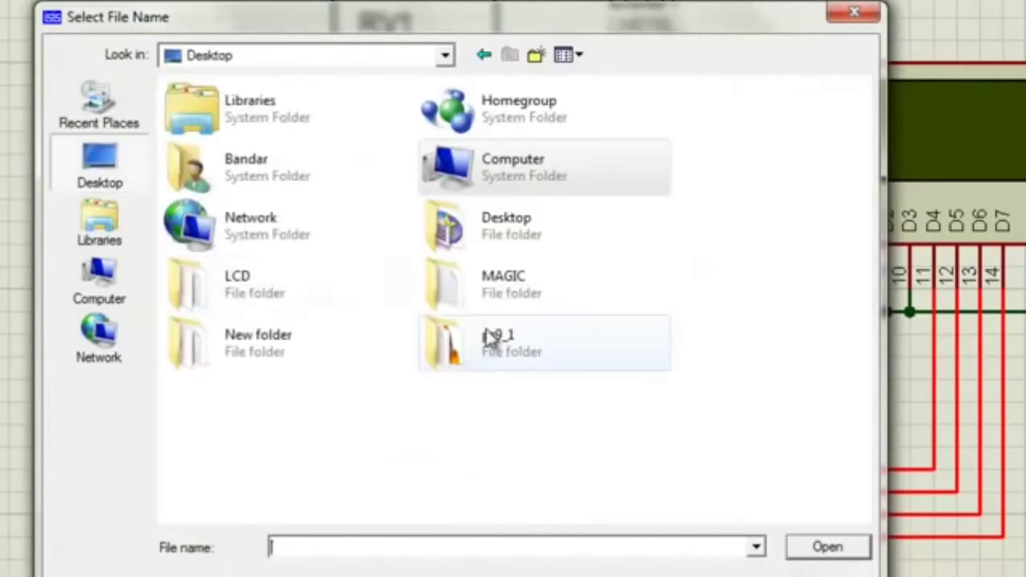
double_click(257, 293)
left_click(229, 120)
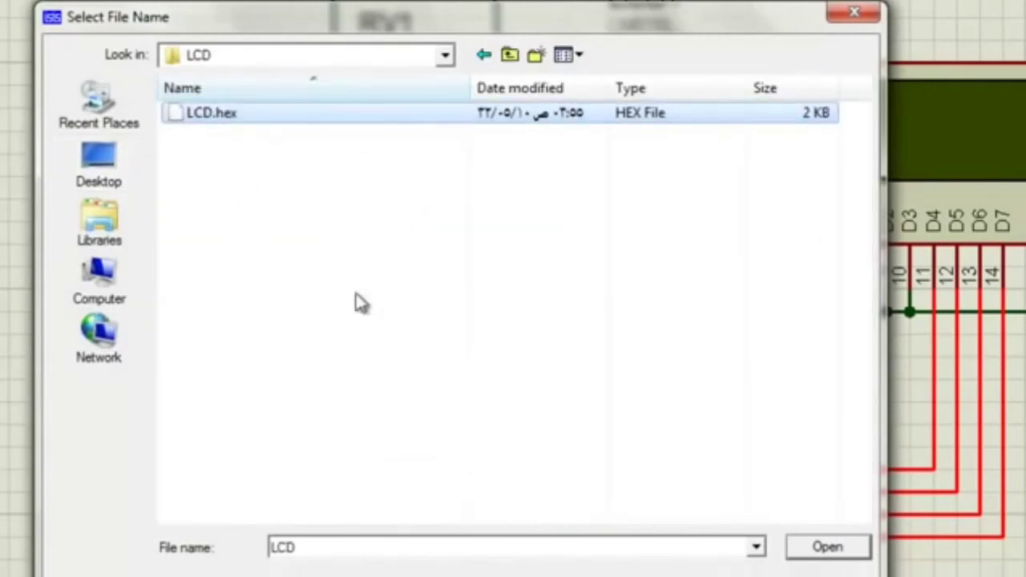
left_click(826, 548)
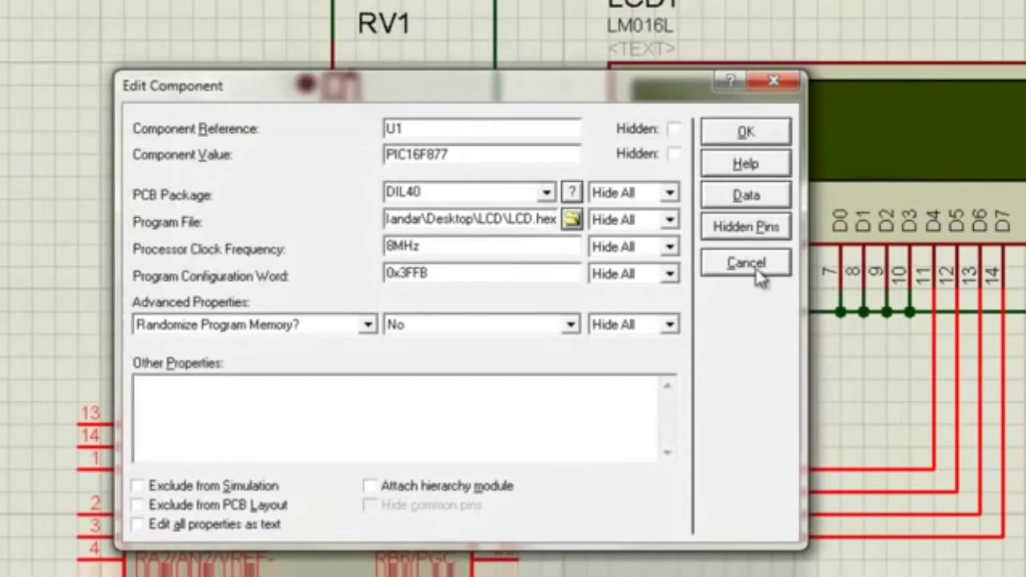
left_click(768, 134)
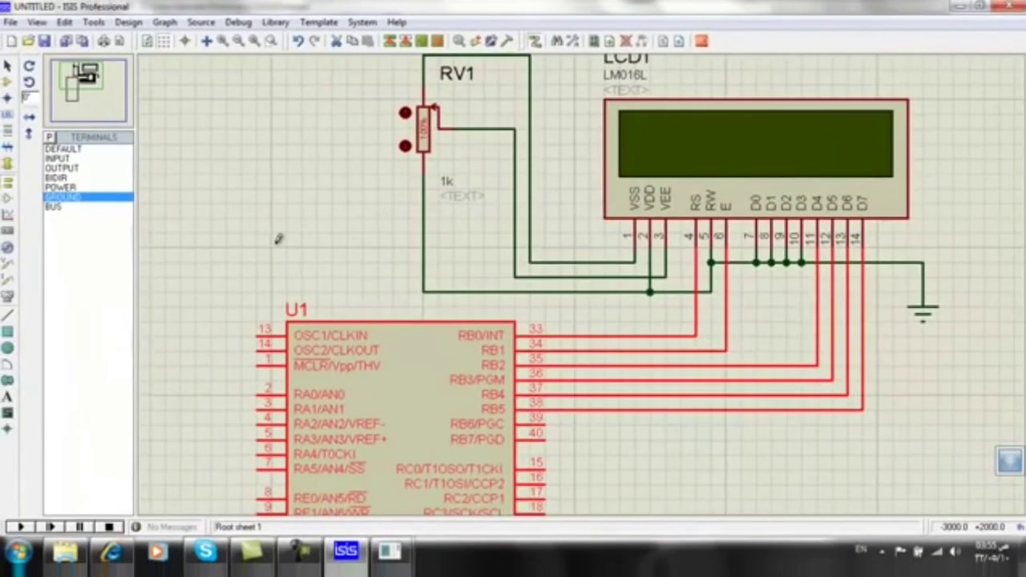
- Run the Proteus simulation so LCD1 displays "Hello!"
left_click(278, 243)
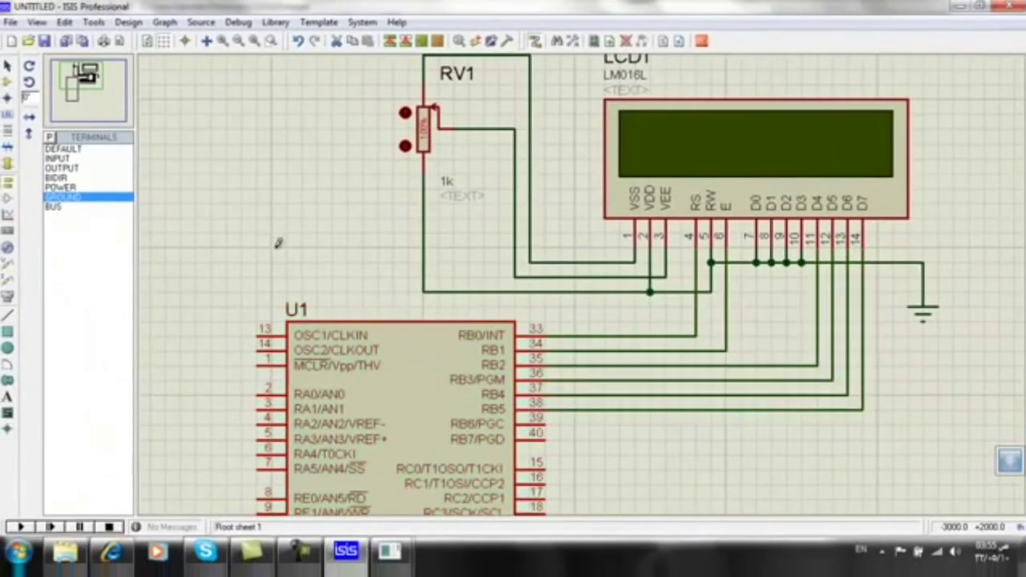
left_click(21, 527)
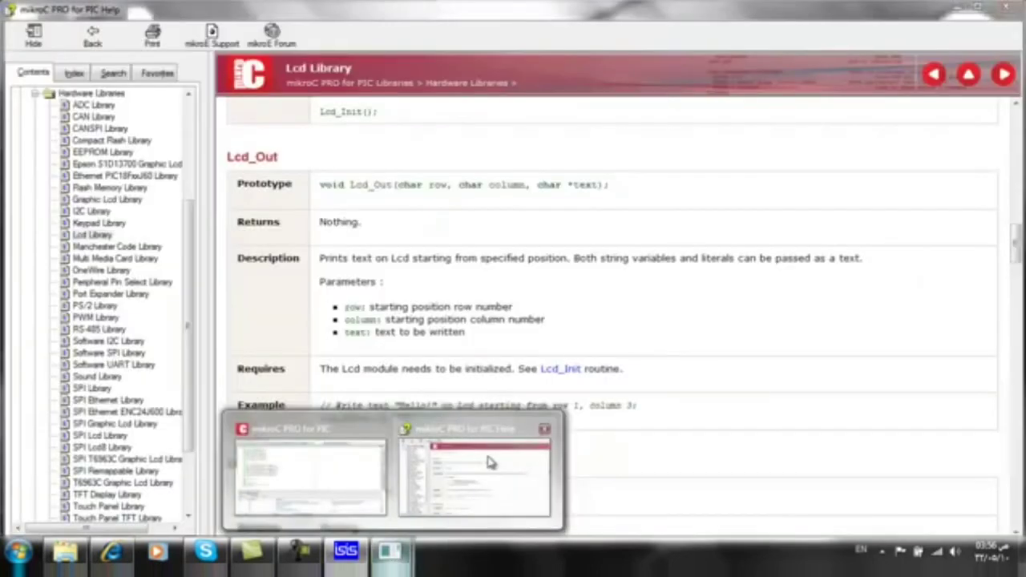
mouse_move(389, 550)
left_click(490, 462)
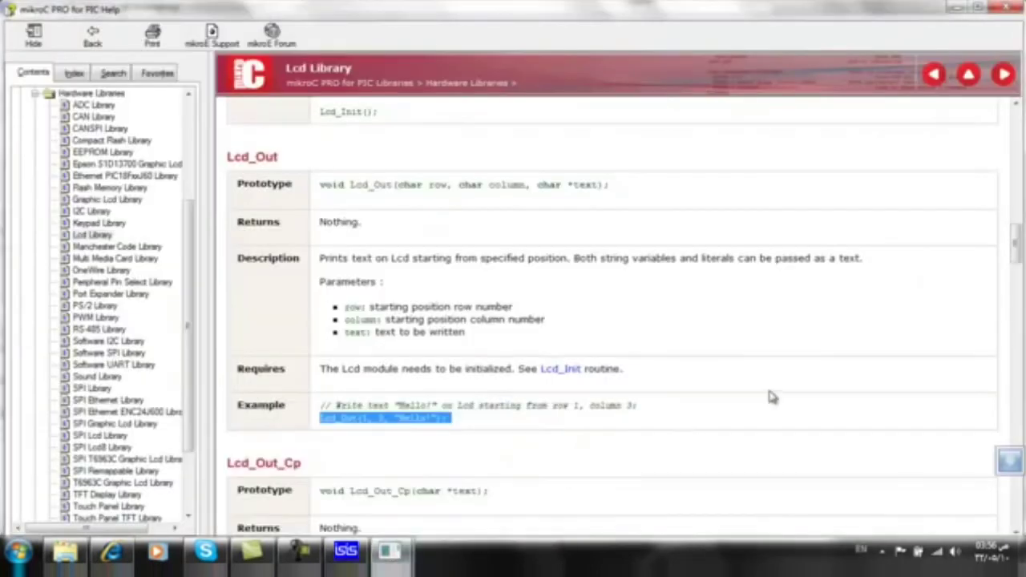
- Select the Lcd_Cmd(_LCD_CURSOR_OFF); line in the Lcd Library help example
left_click_drag(1018, 253, 1016, 409)
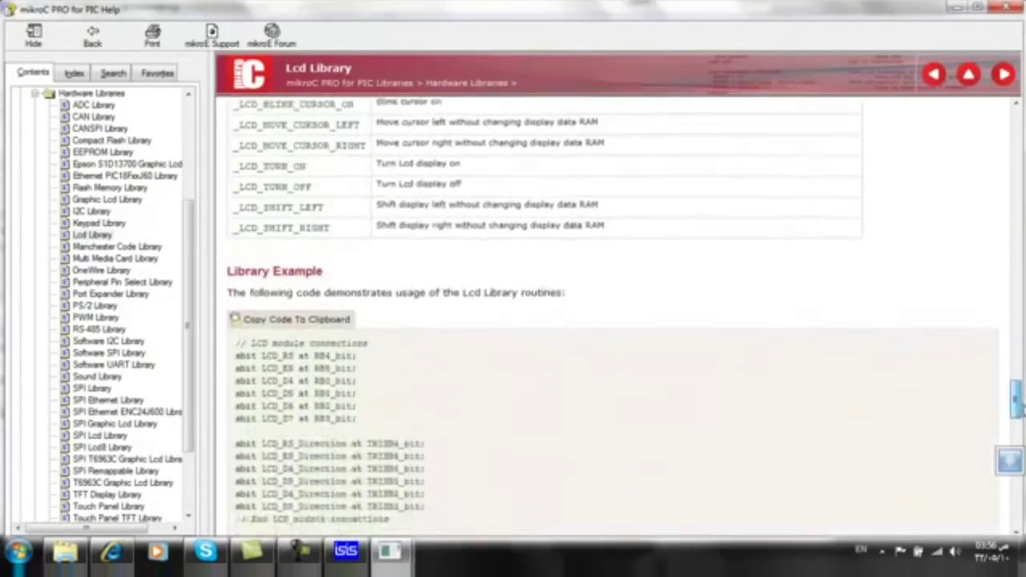
left_click_drag(1015, 407, 1015, 383)
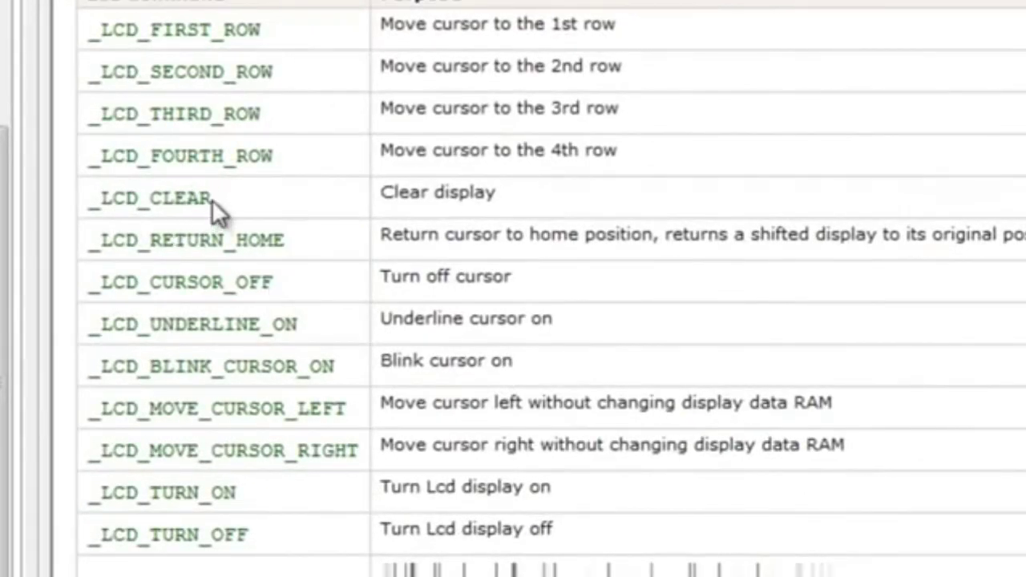
left_click_drag(212, 199, 89, 205)
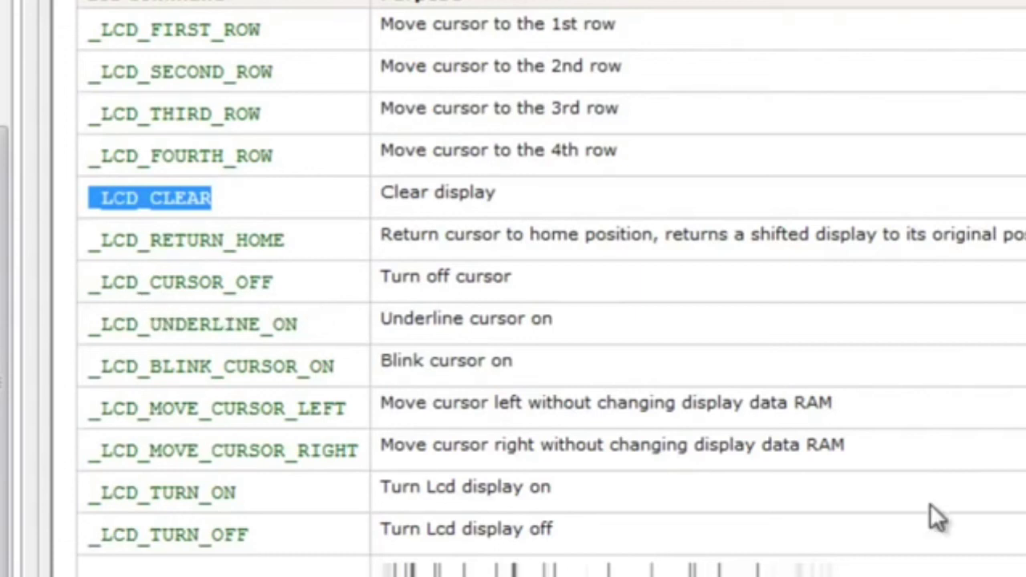
scroll(552, 320, "down", 1)
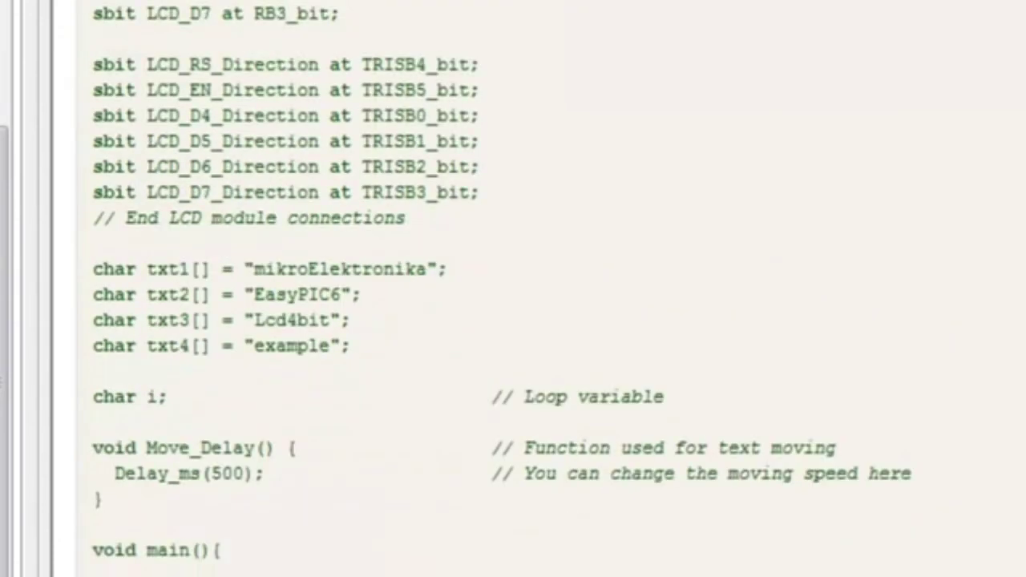
scroll(513, 288, "down", 4)
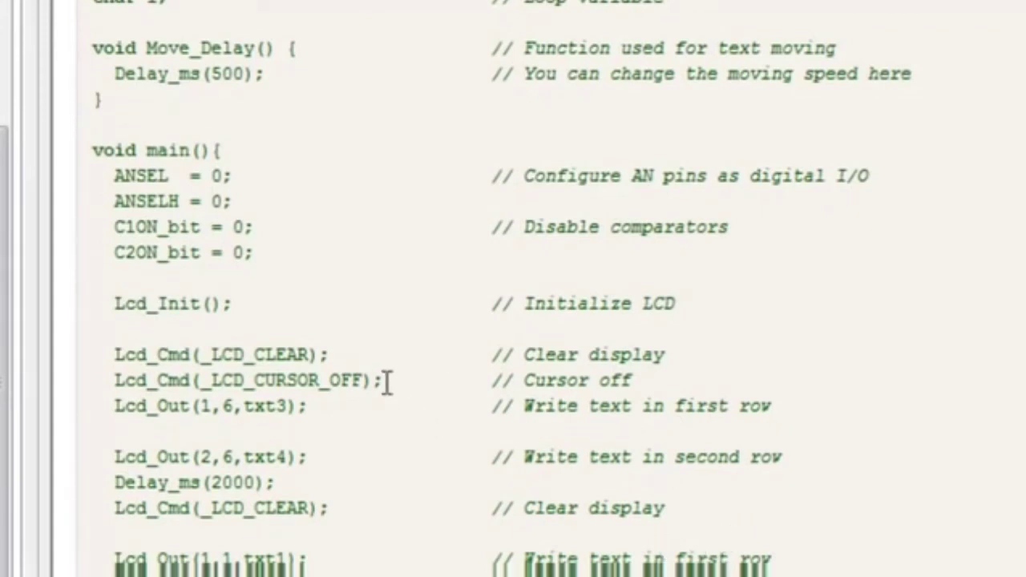
left_click_drag(385, 380, 128, 380)
key("ctrl+c")
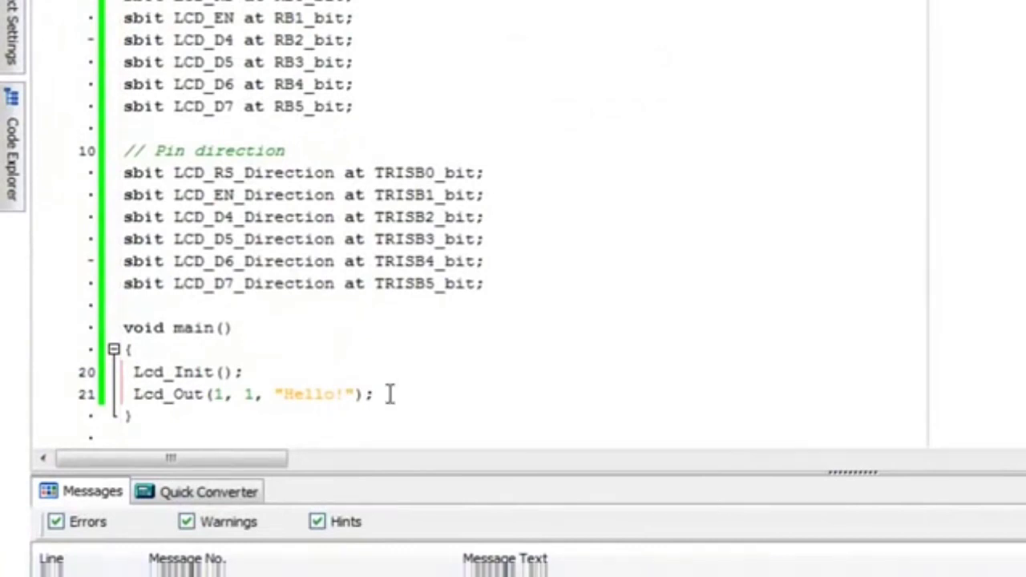
- Add Lcd_Cmd(_LCD_CURSOR_OFF); on a new line below the Lcd_Out call
left_click(389, 393)
key("Return")
key("ctrl+v")
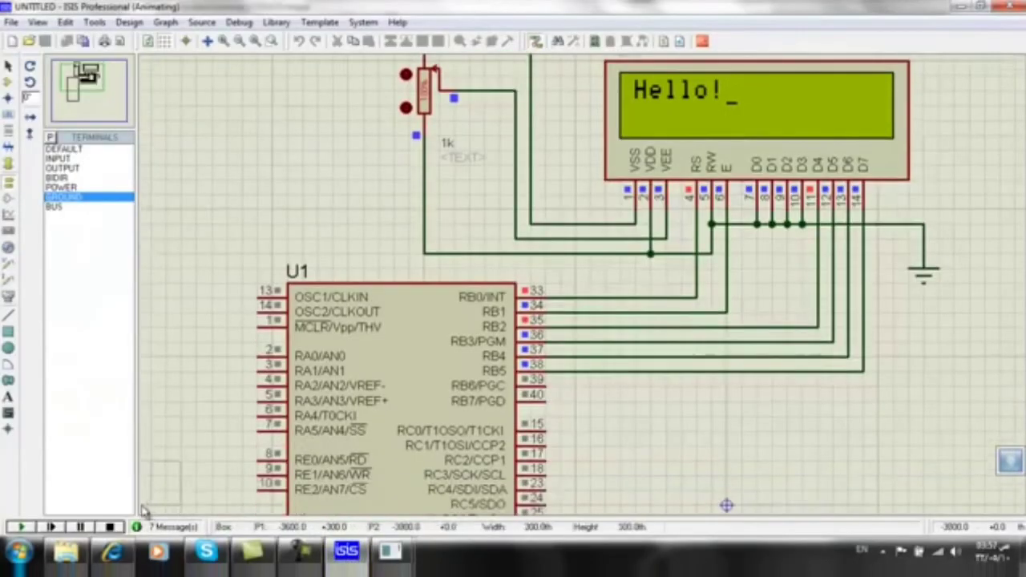
- Pan the schematic to bring RV1 and the "Hello!" LCD into view
mouse_move(270, 487)
left_mouse_down()
mouse_move(182, 497)
mouse_move(222, 481)
left_mouse_up()
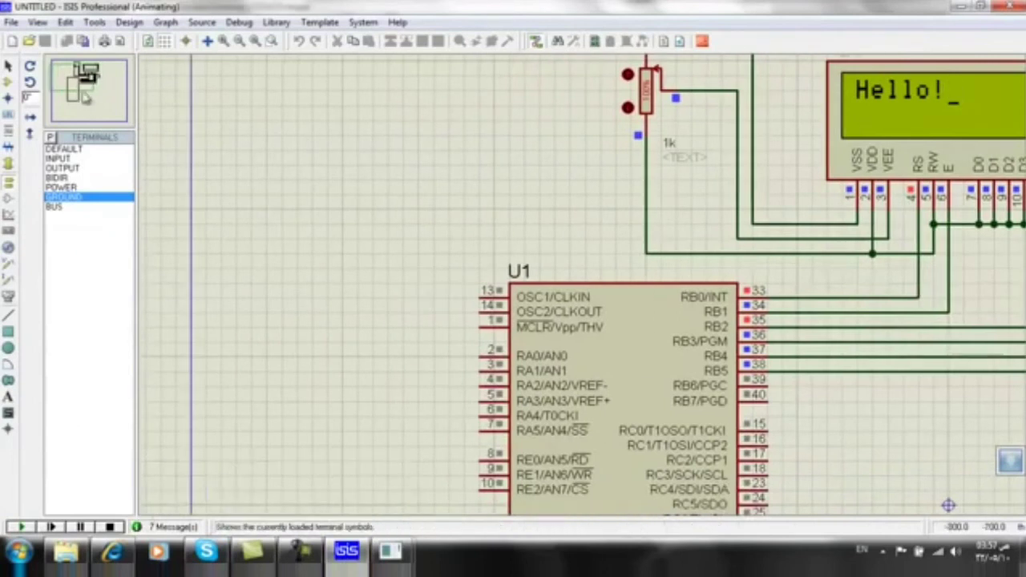
left_click(84, 94)
left_click(88, 74)
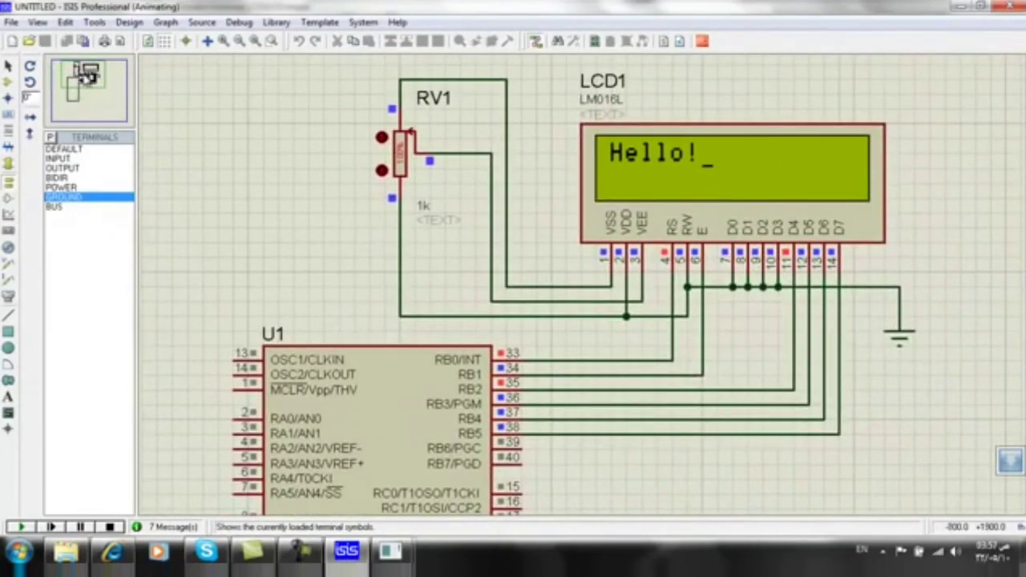